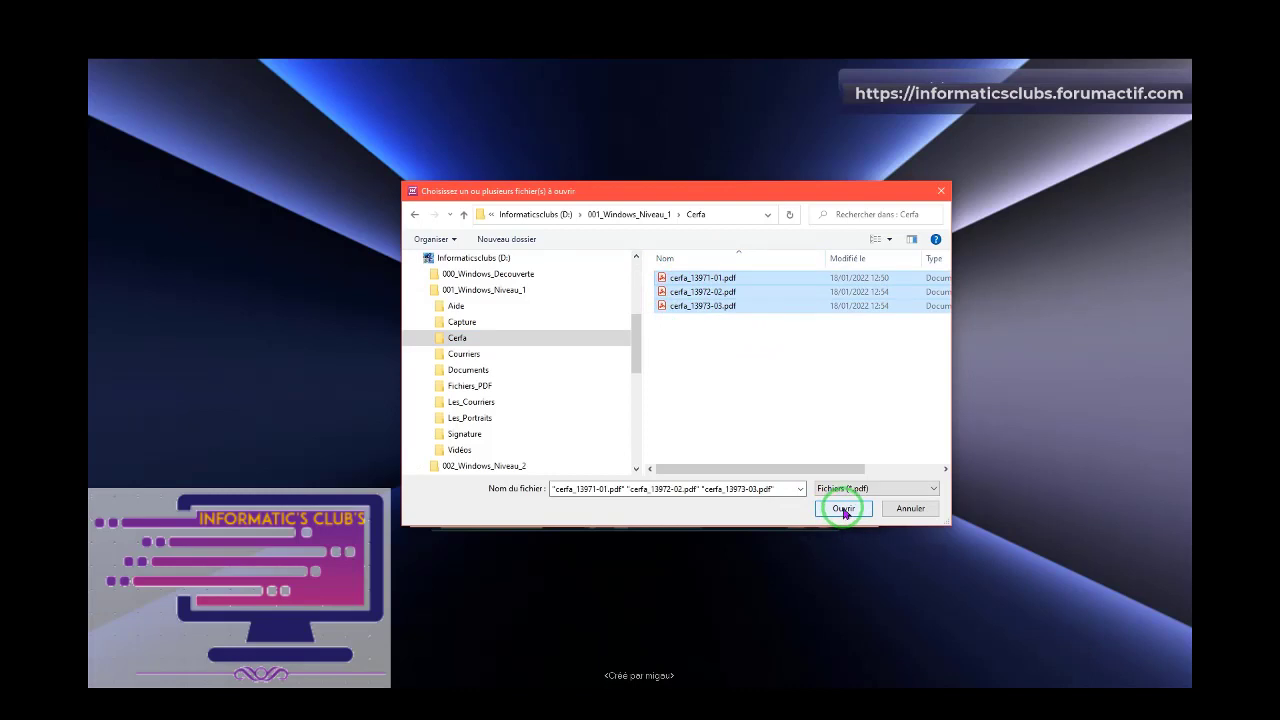
Load the three selected cerfa PDFs and set the output formats to docx for cerfa_13971-01, odt for cerfa_13972-02 and png for cerfa_13973-03
click(843, 510)
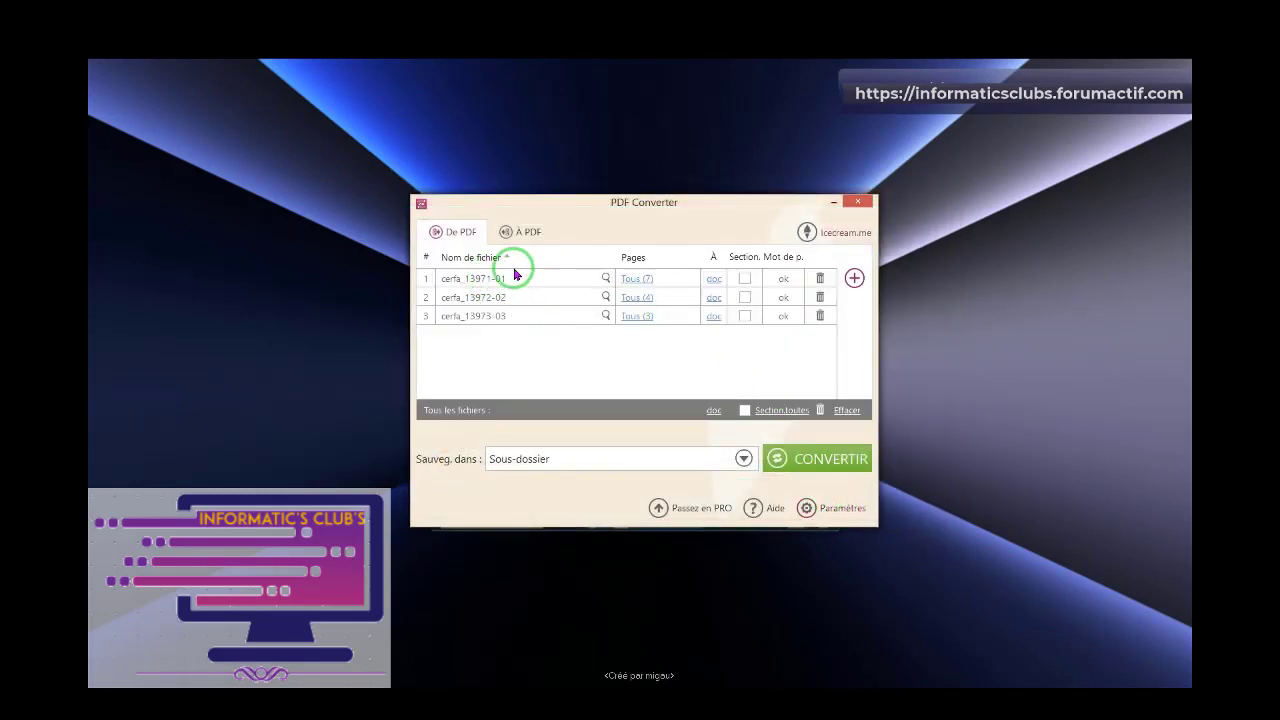
click(715, 280)
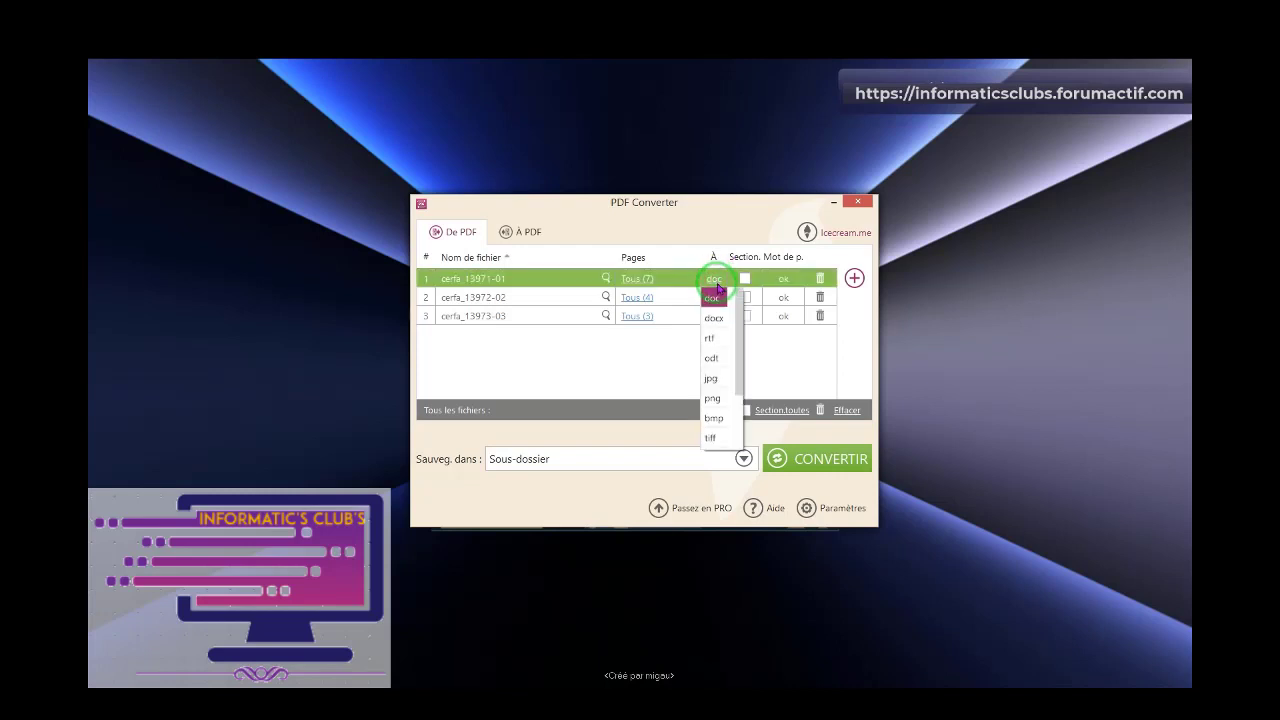
click(720, 318)
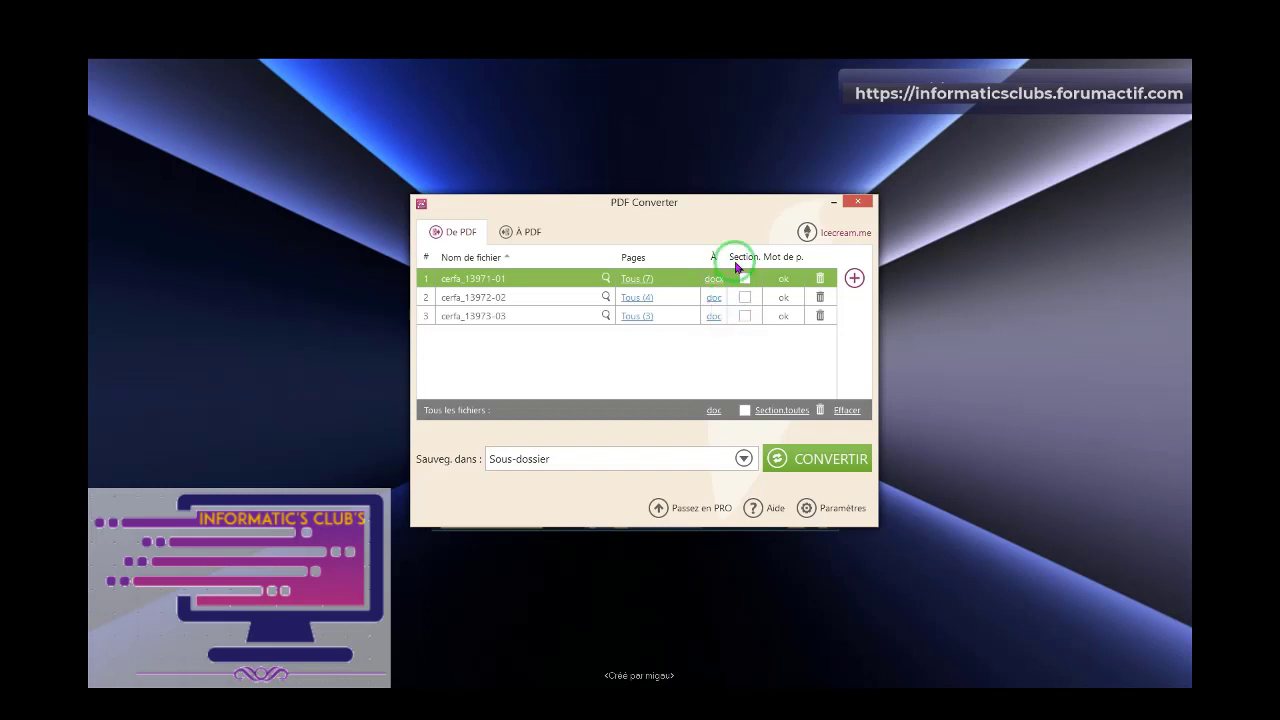
click(714, 299)
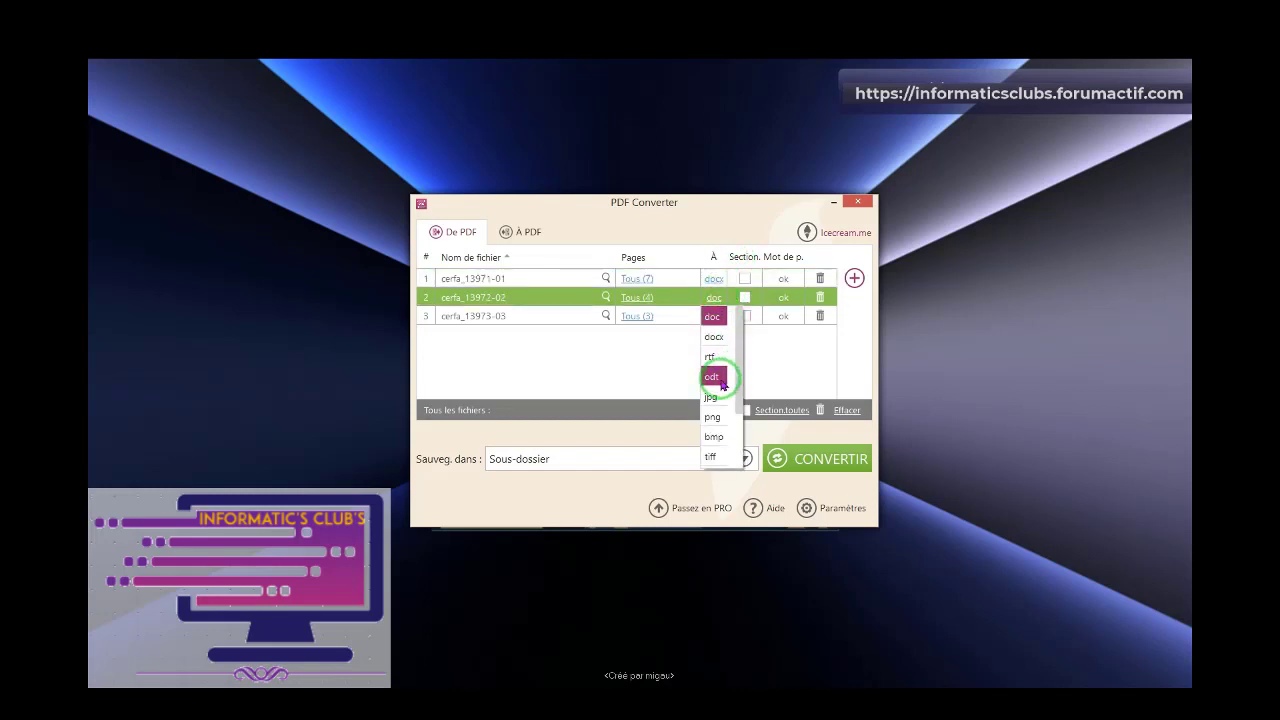
click(721, 380)
click(716, 318)
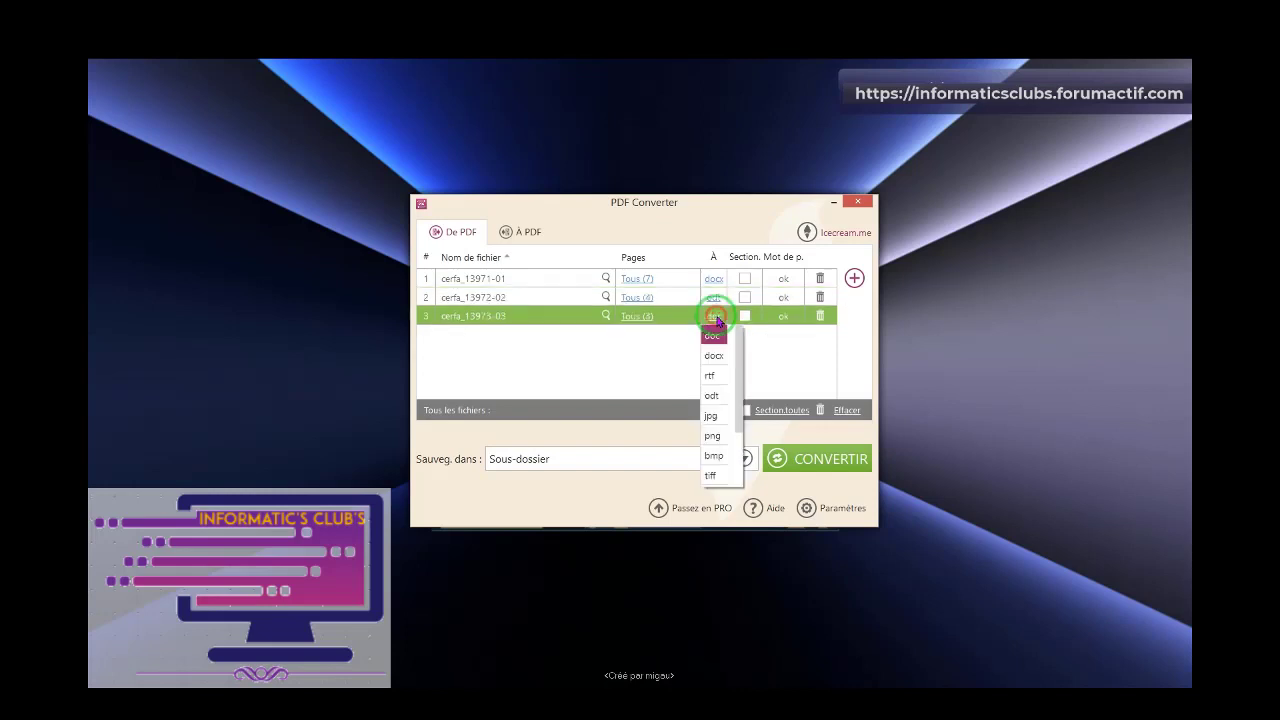
click(713, 436)
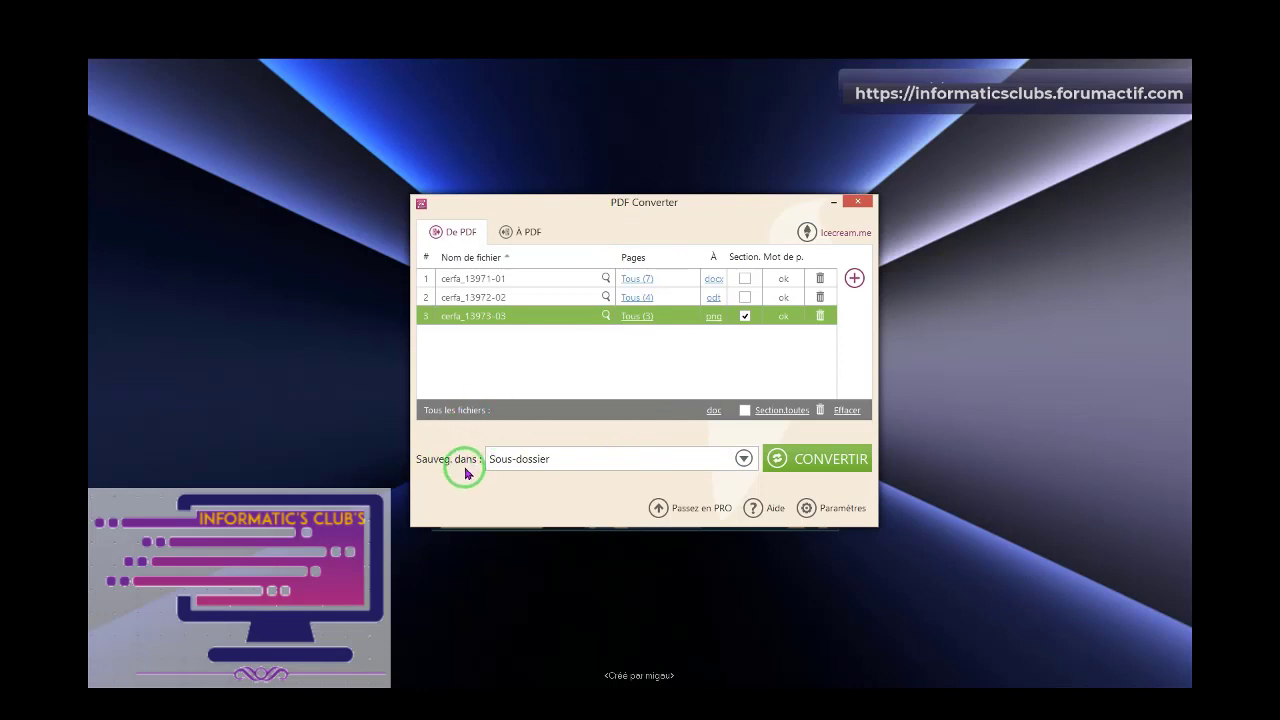
Convert the PDFs with Dossier original as the save location, dismiss the PRO offer and open the output folder
click(744, 459)
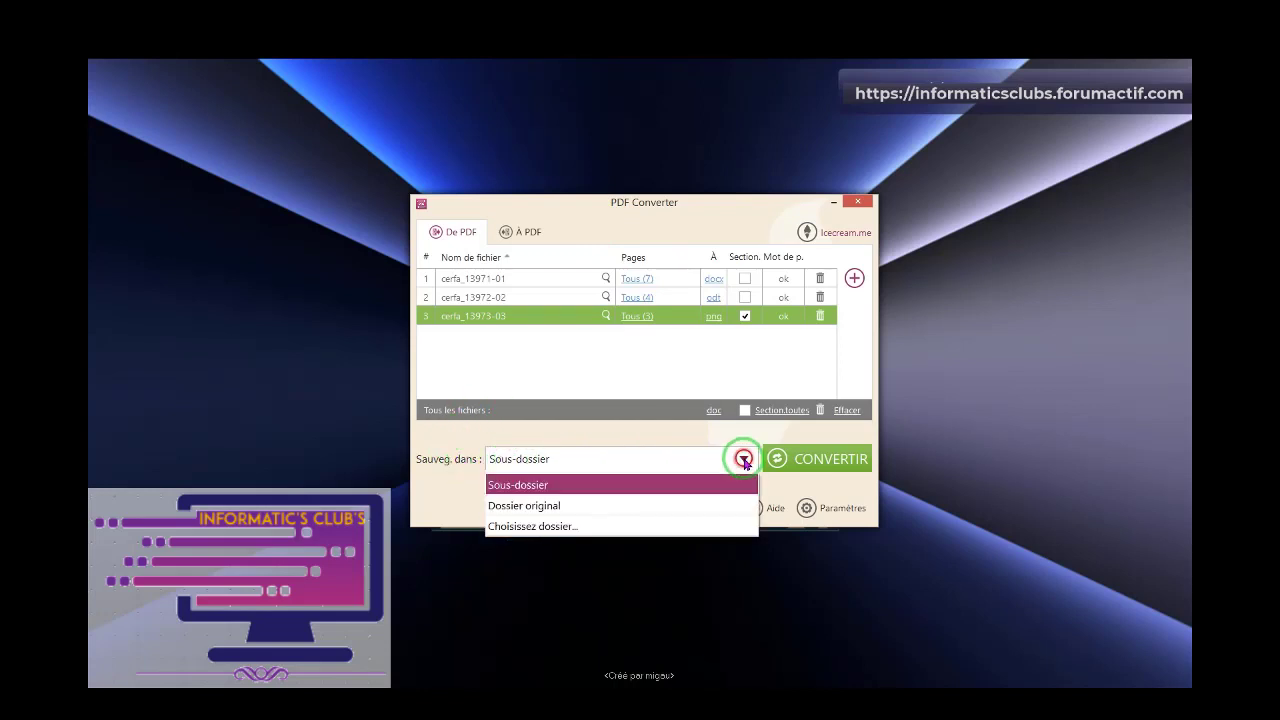
click(553, 507)
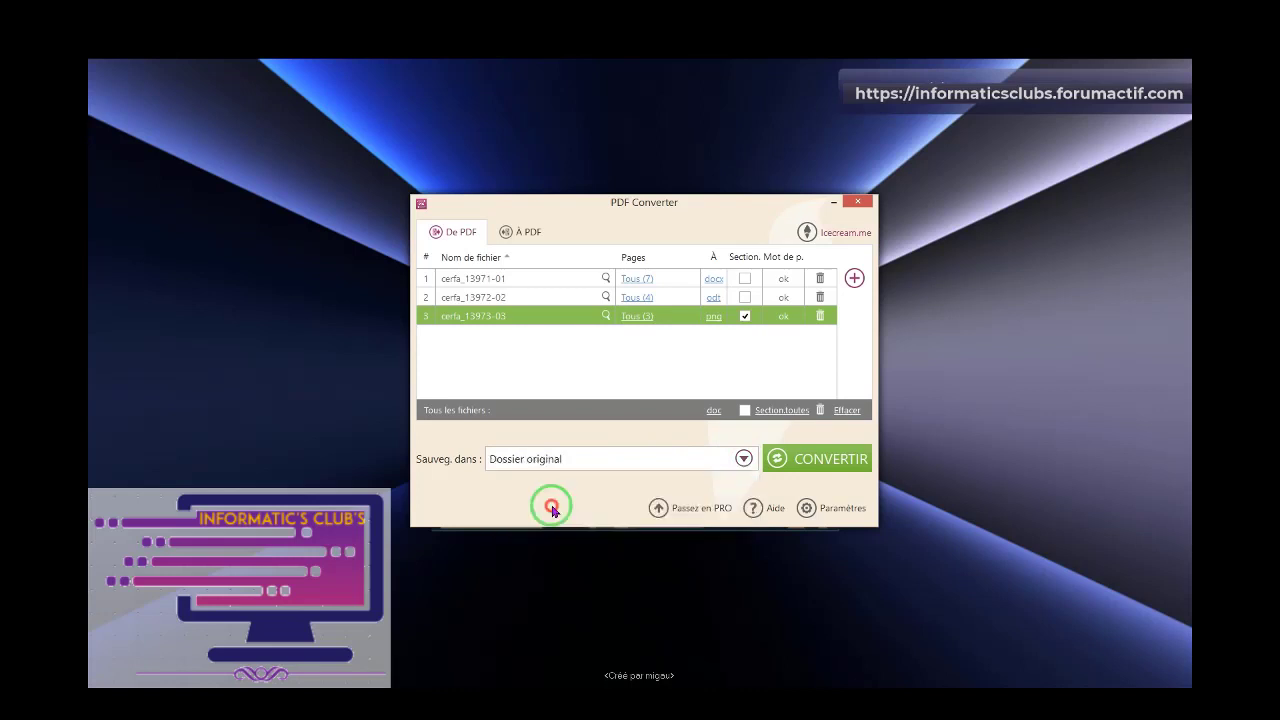
click(825, 460)
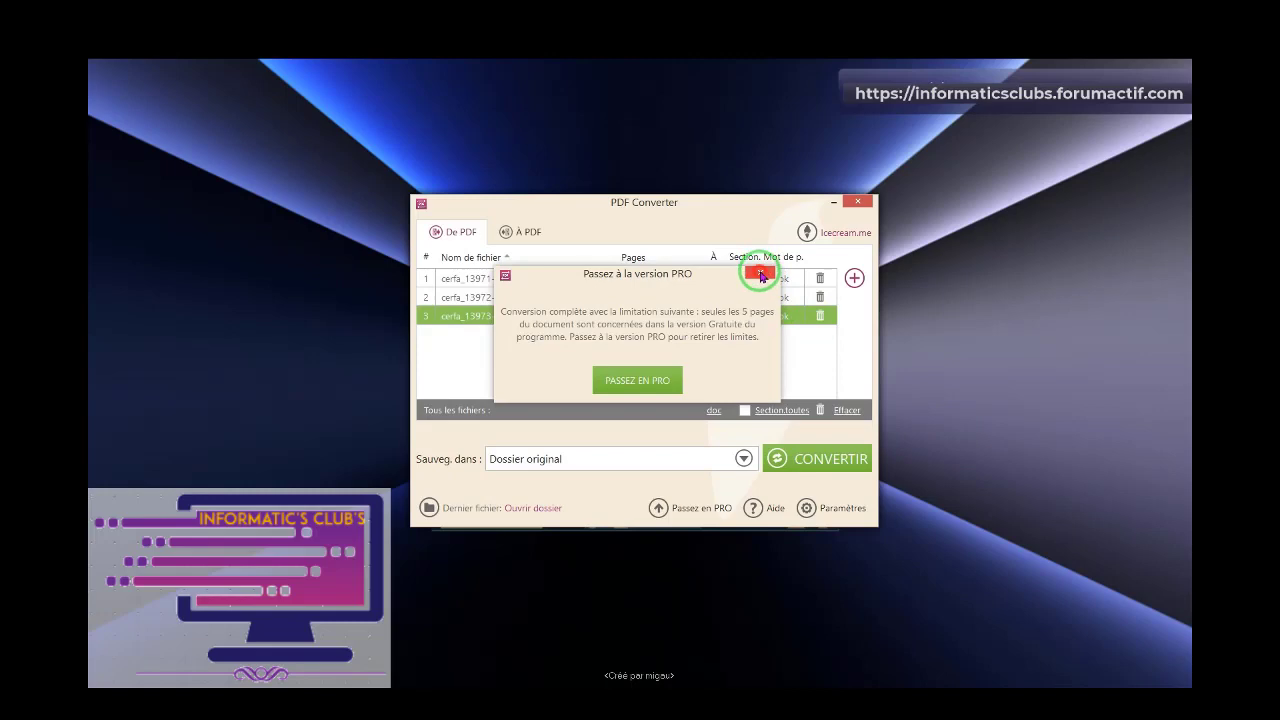
click(764, 272)
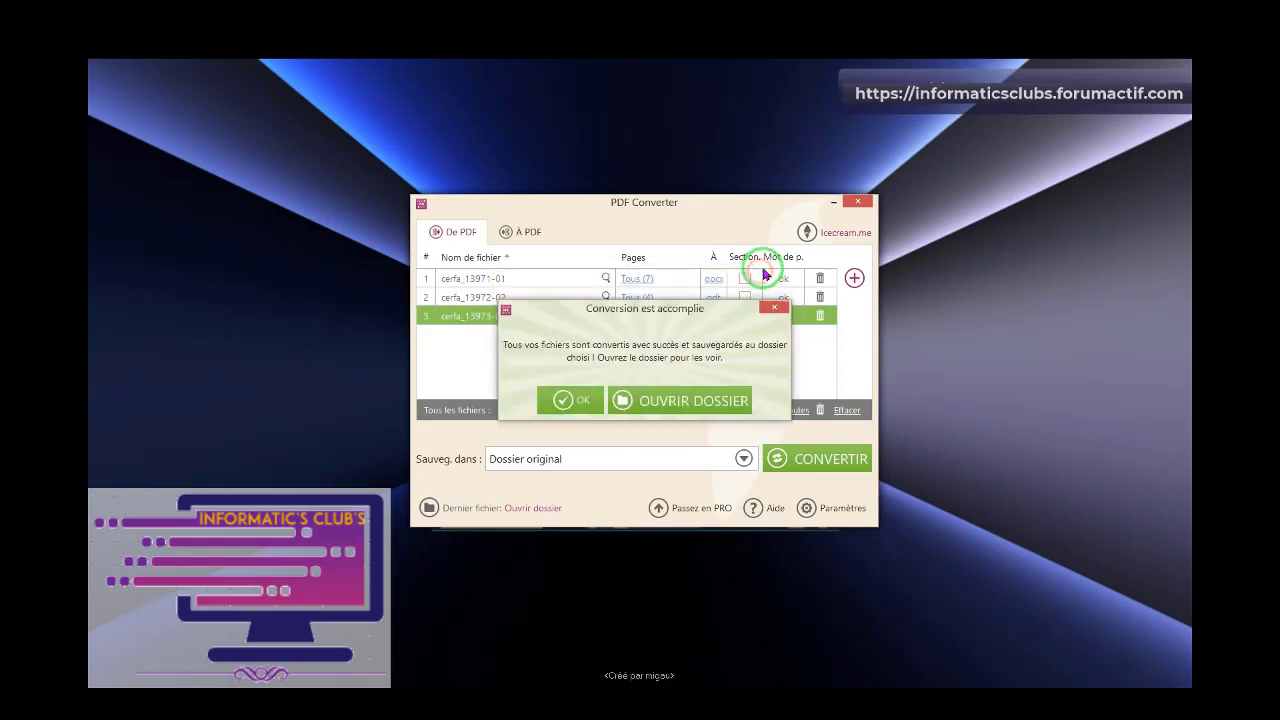
click(673, 403)
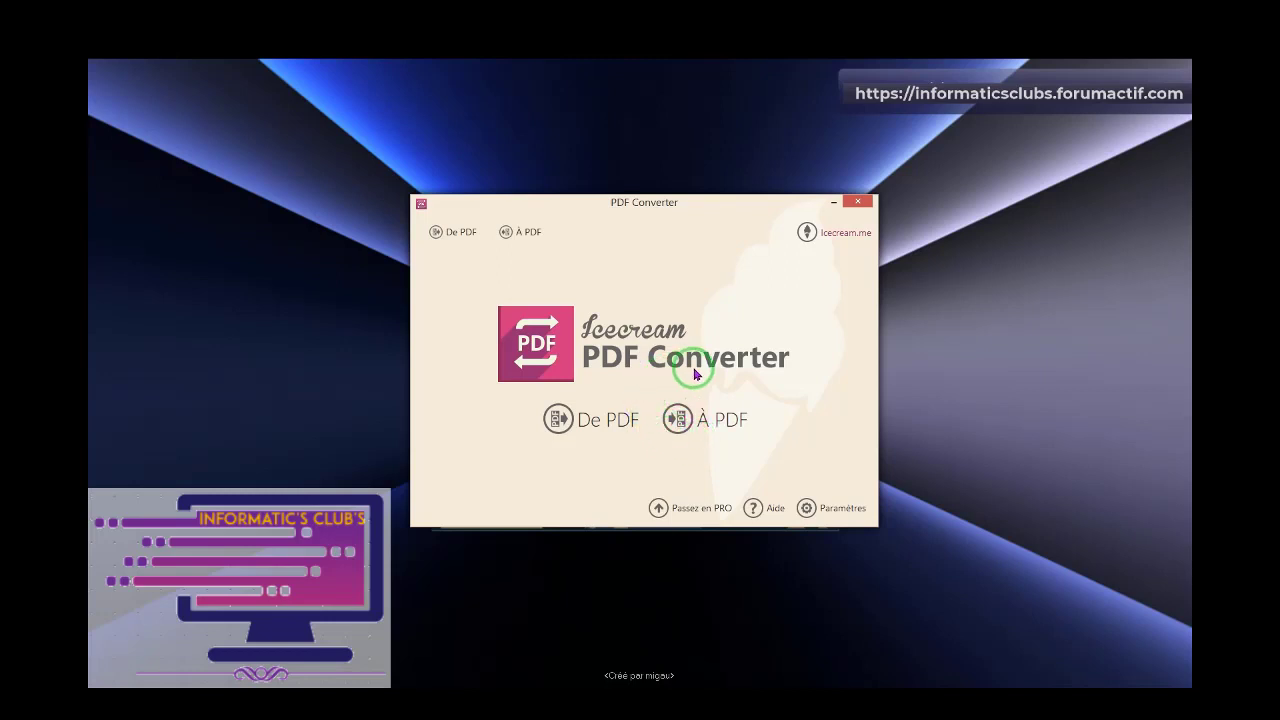
Start a conversion to PDF and add all three cerfa .doc files from D:/001_Windows_Niveau_1/Cerfa
click(700, 422)
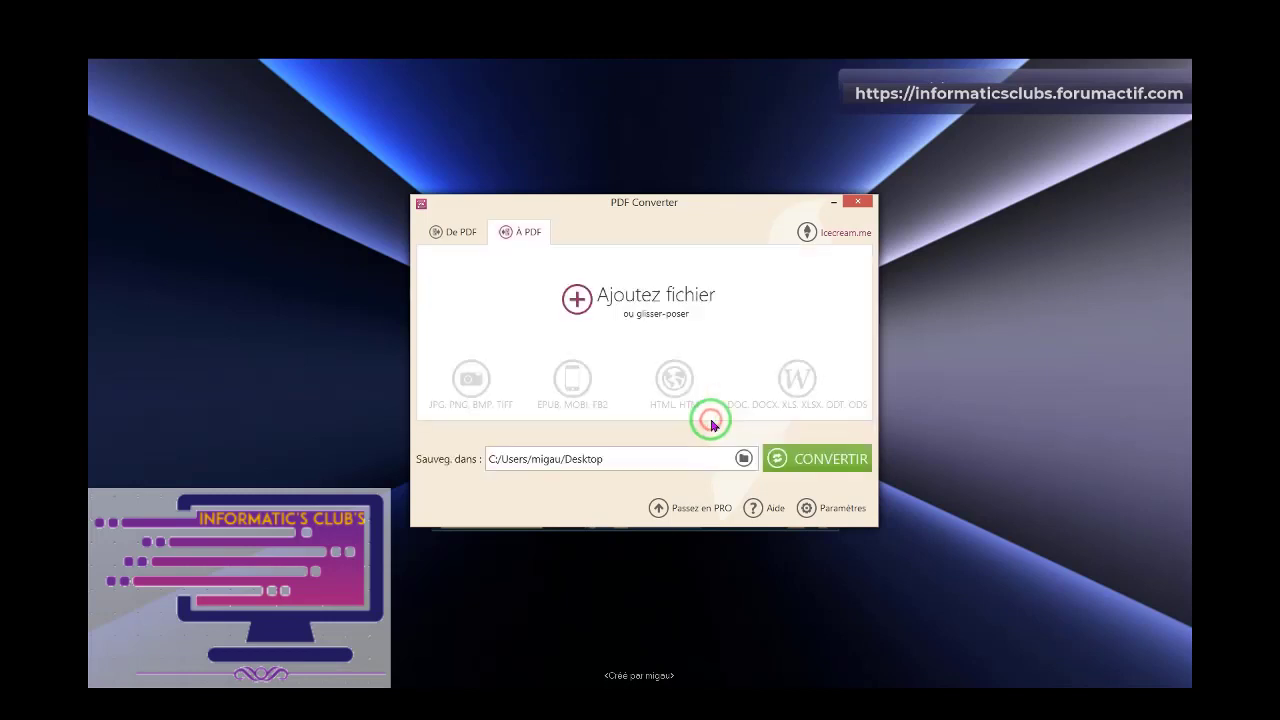
click(577, 299)
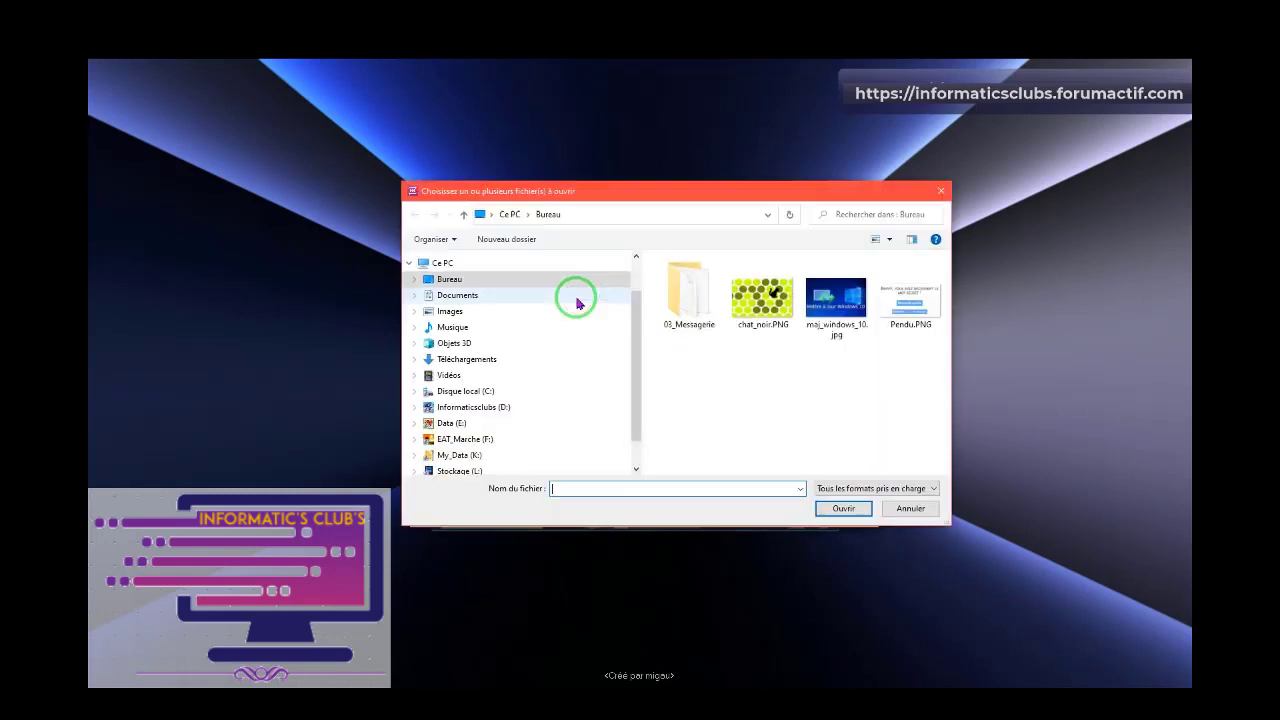
click(465, 410)
click(412, 407)
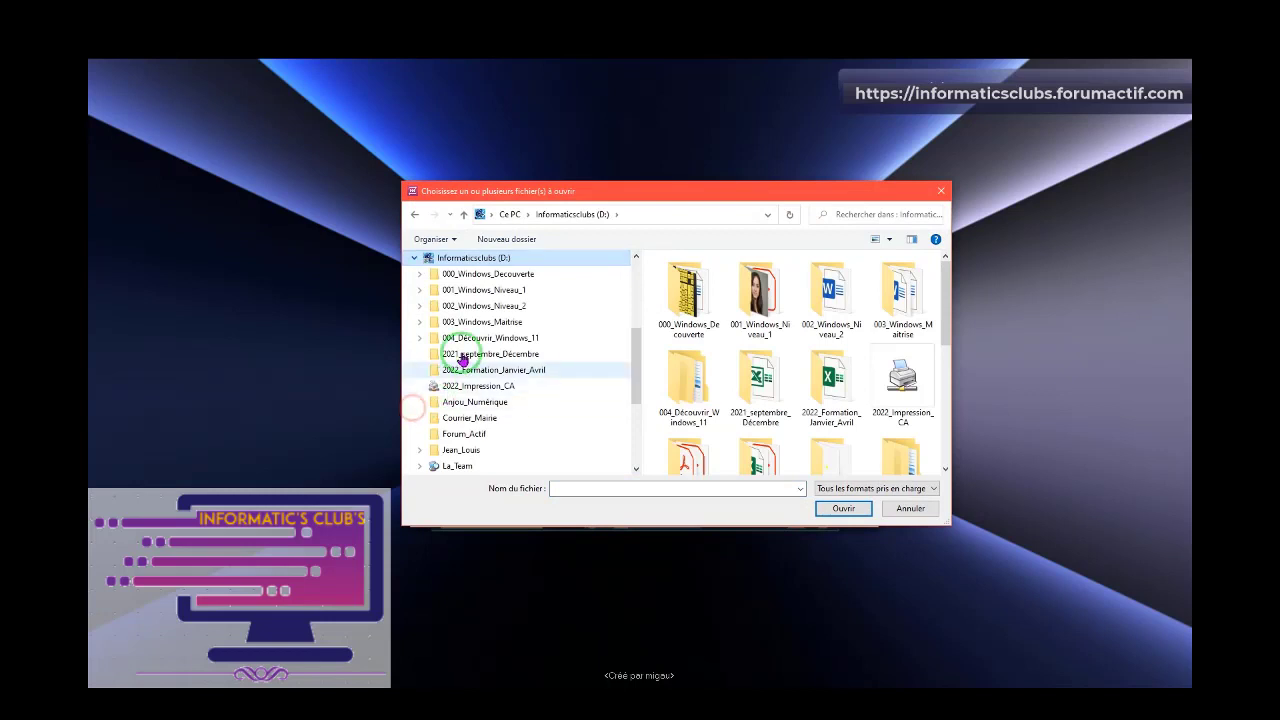
click(481, 291)
click(420, 290)
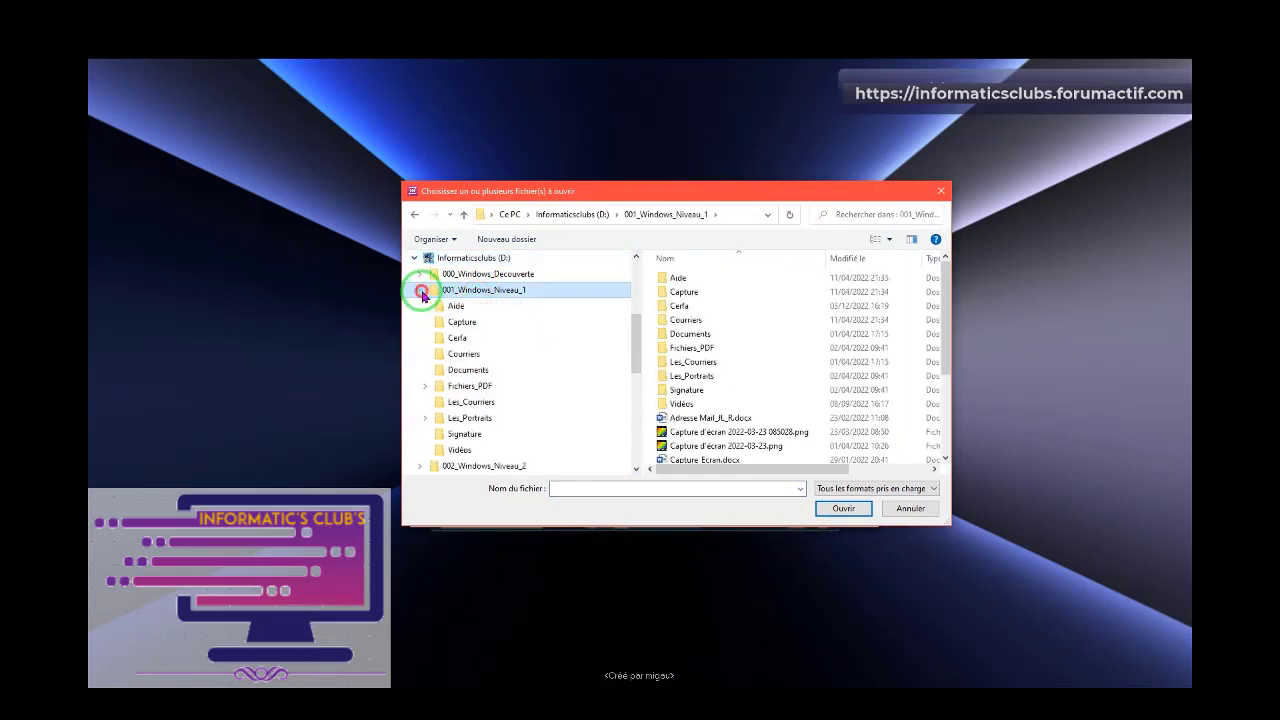
click(458, 338)
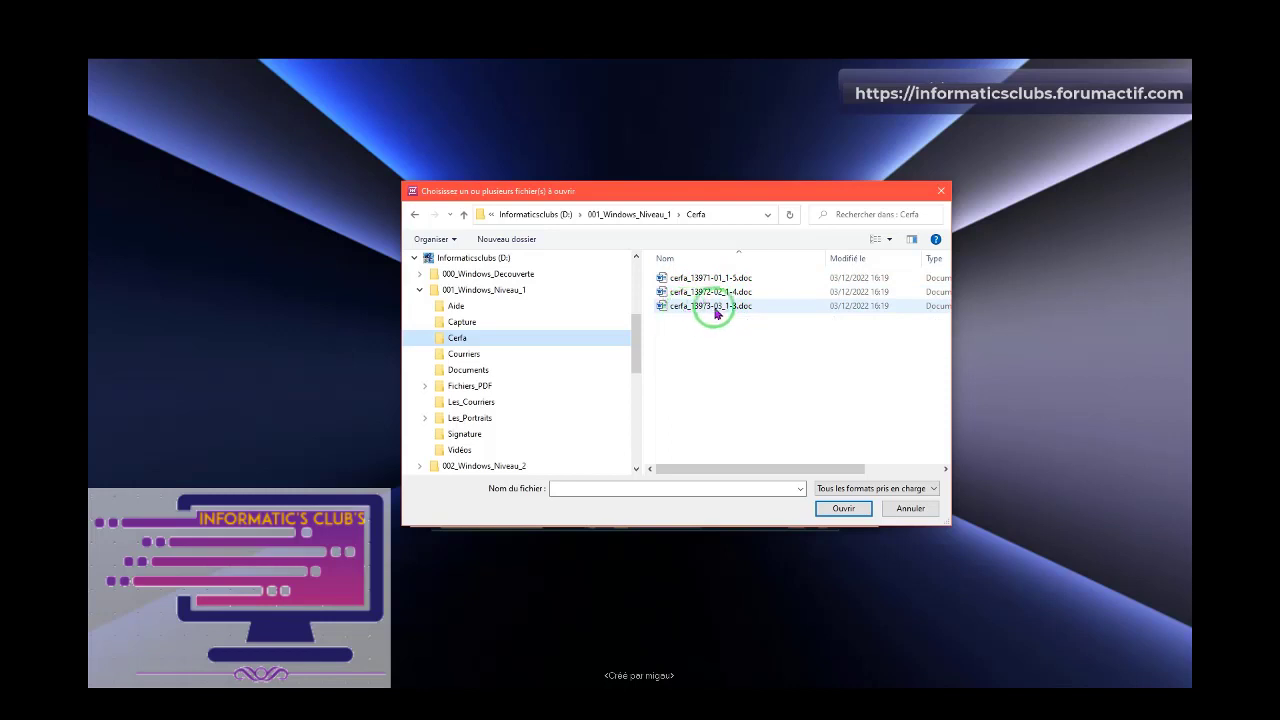
drag(775, 336, 650, 251)
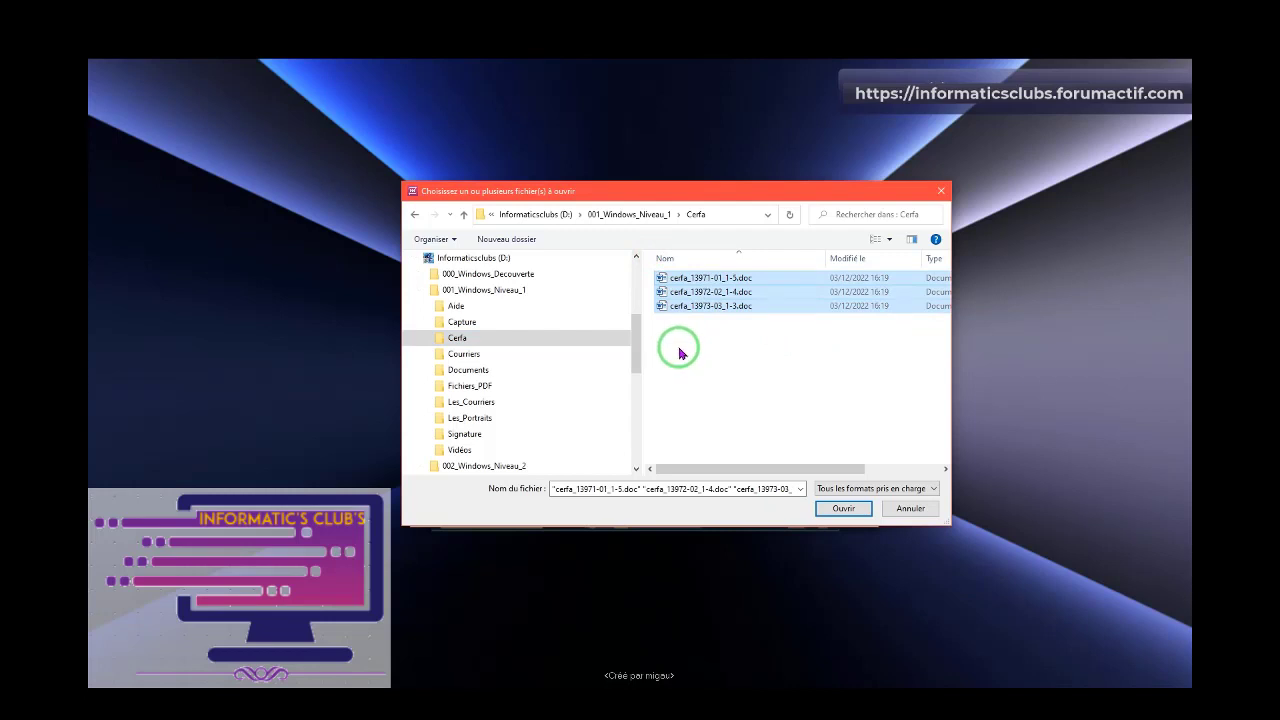
click(842, 509)
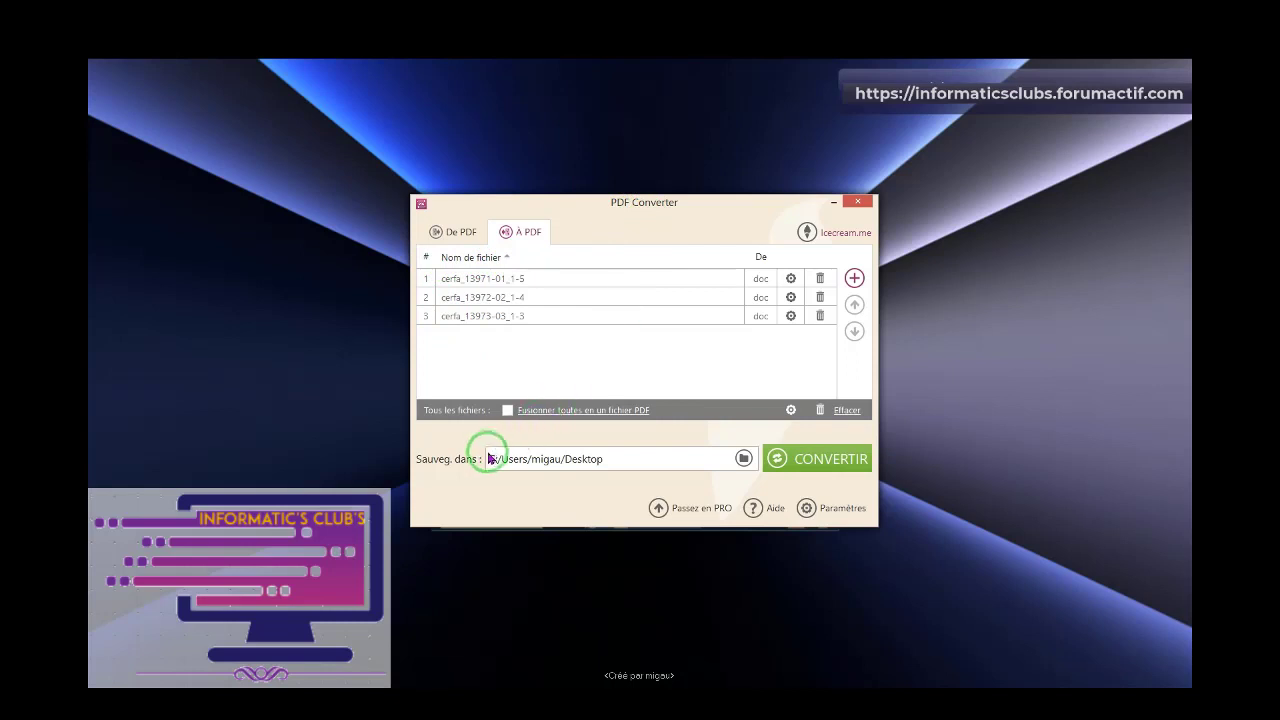
Set the save folder for the converted PDFs to D:/001_Windows_Niveau_1/Cerfa
click(743, 458)
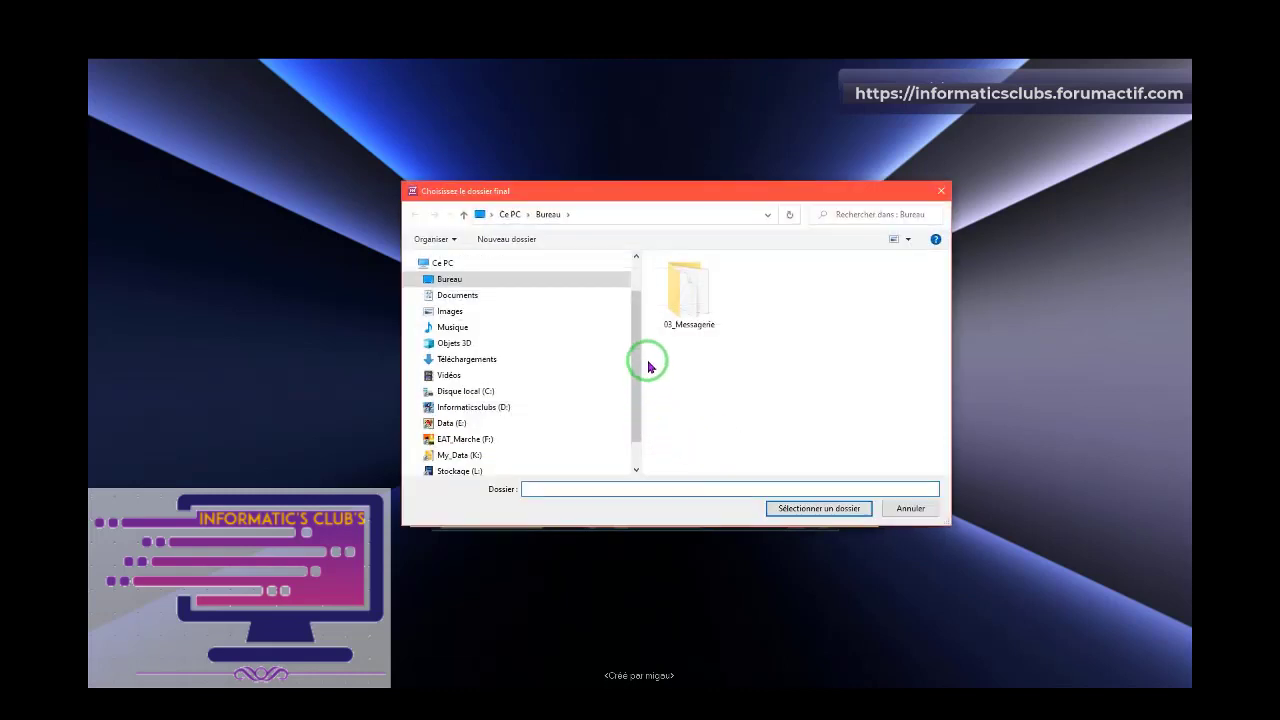
click(465, 407)
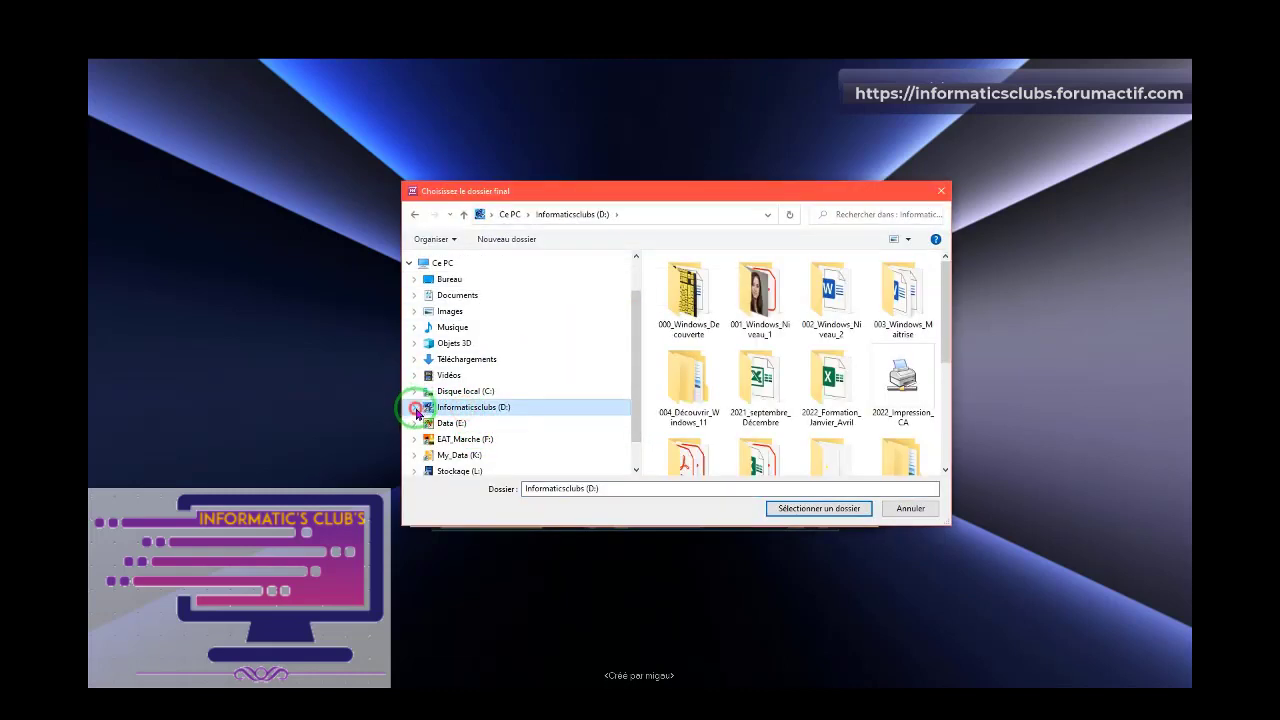
click(414, 407)
click(503, 290)
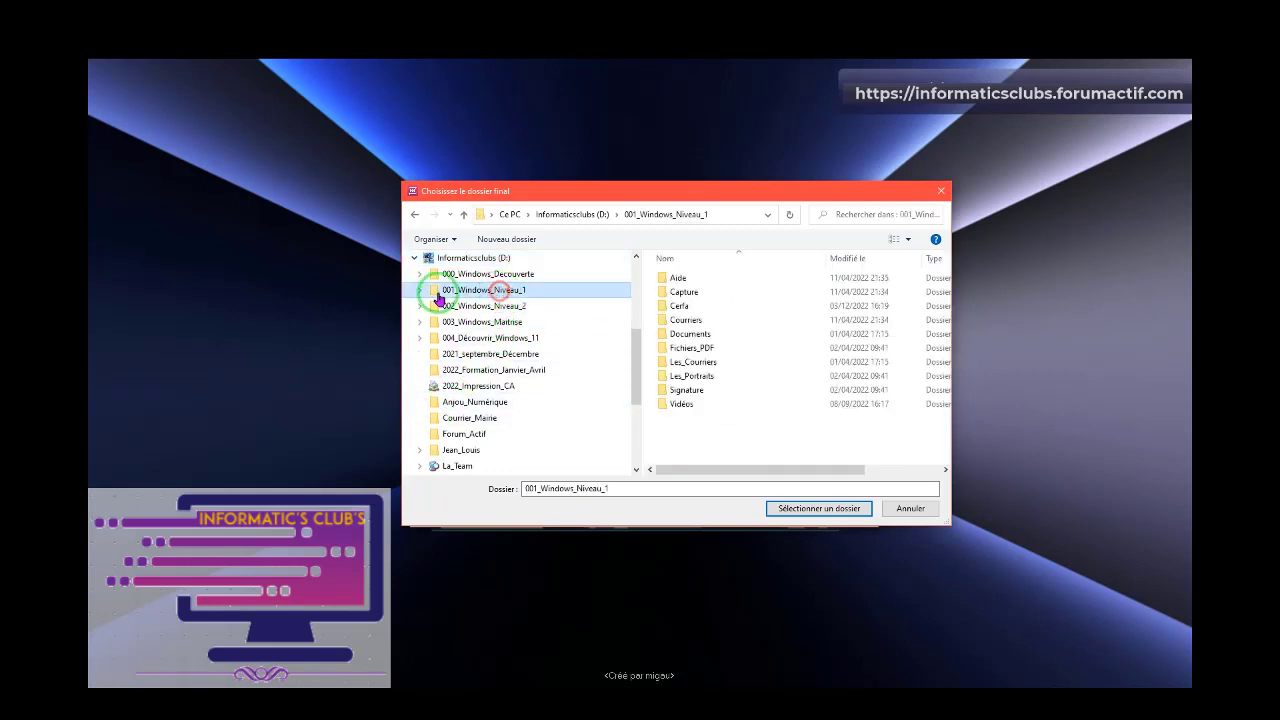
click(419, 290)
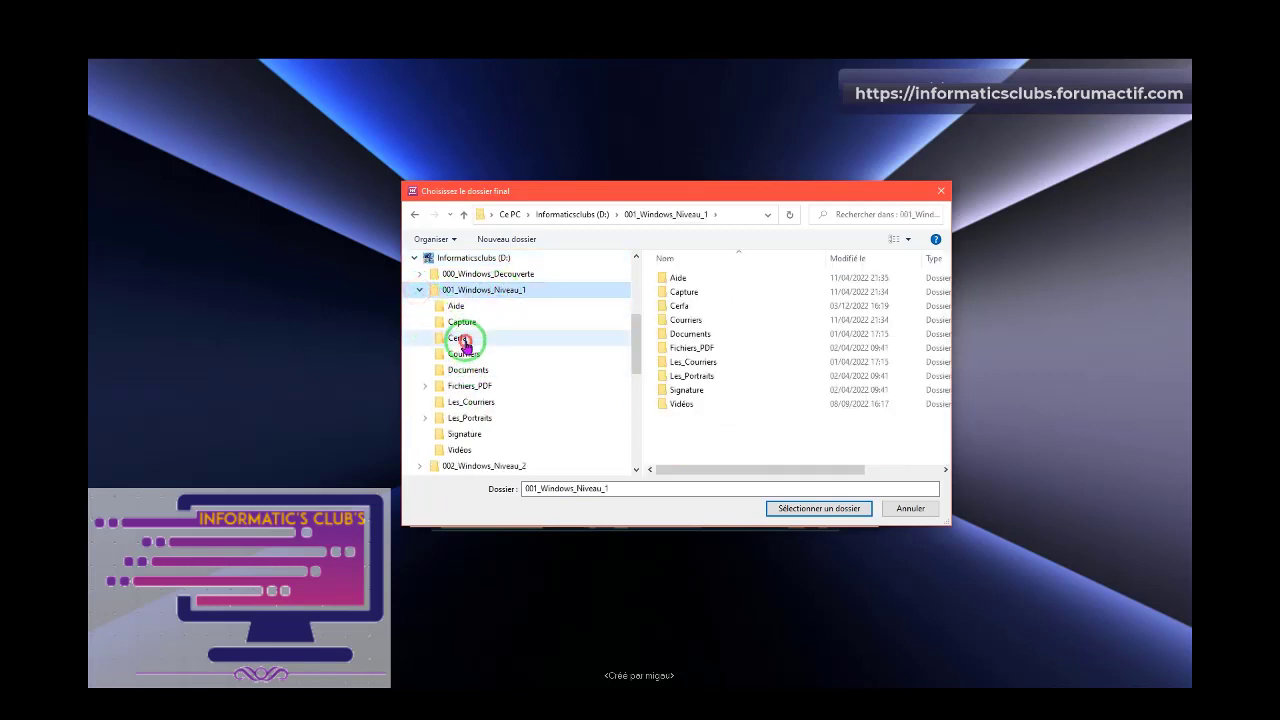
click(458, 338)
click(820, 508)
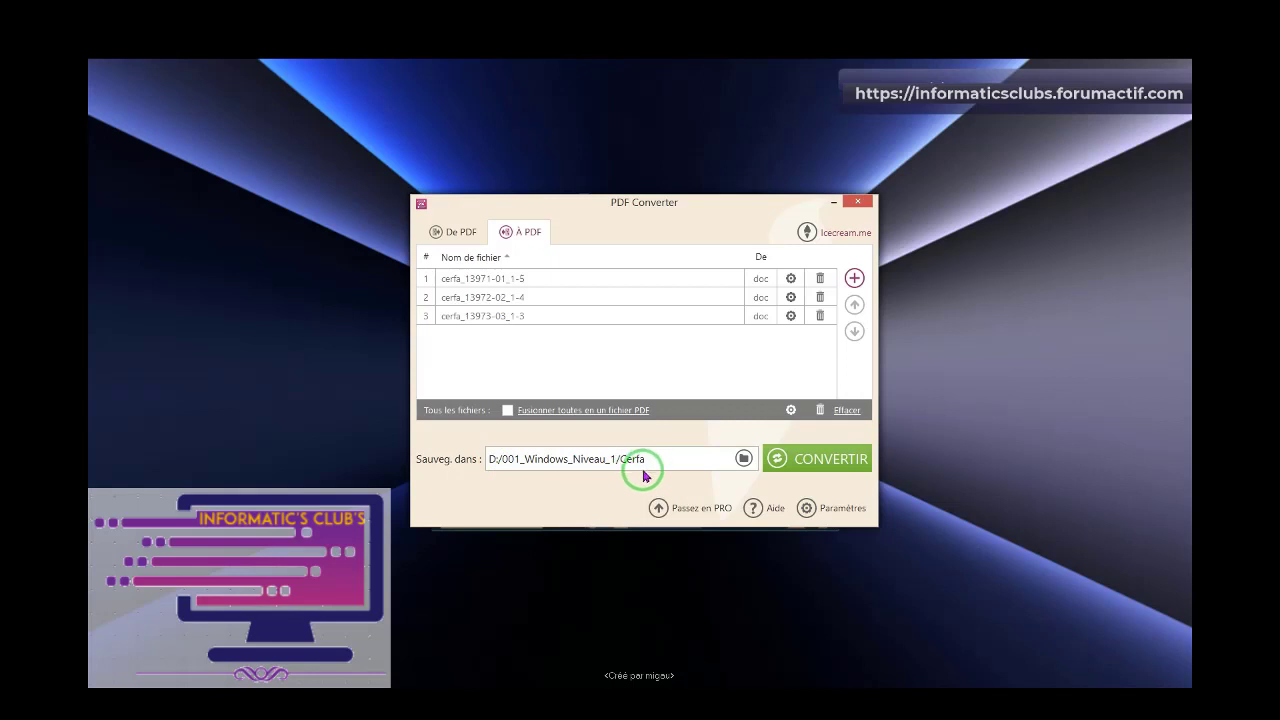
Convert the three .doc files to PDF, dismiss the PRO offer and open the output folder
click(833, 462)
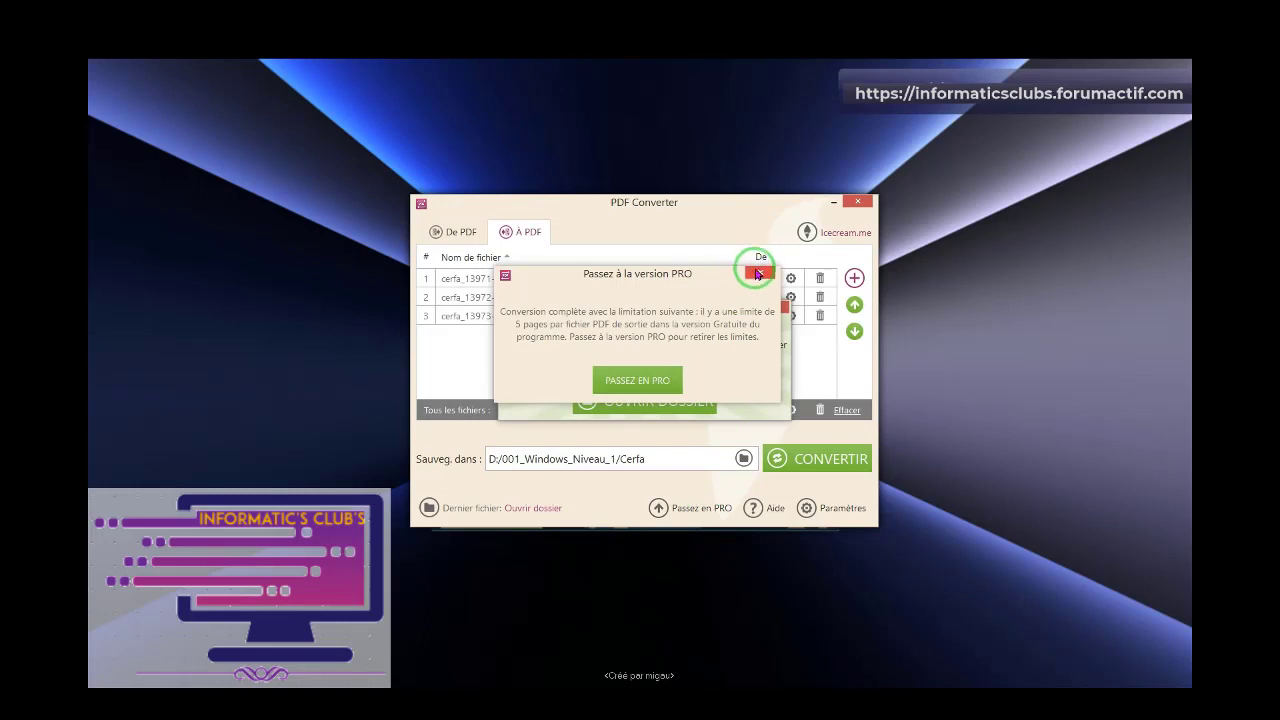
click(761, 275)
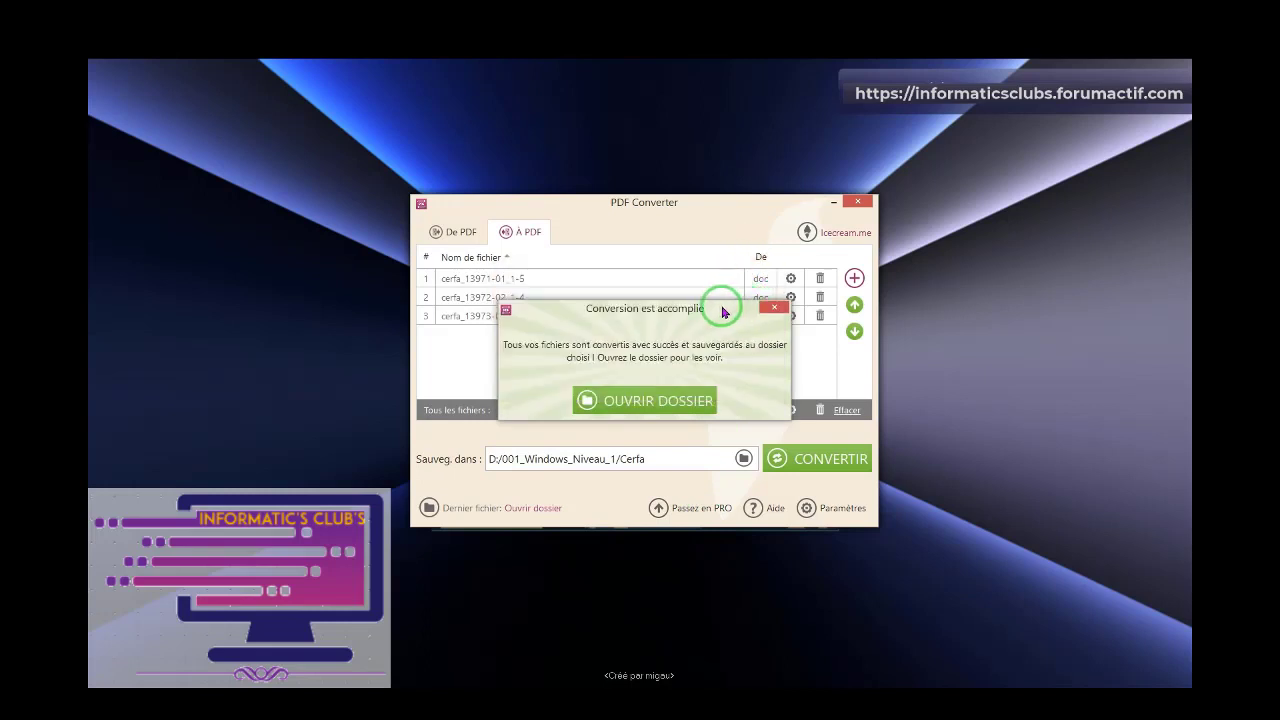
drag(729, 302, 343, 73)
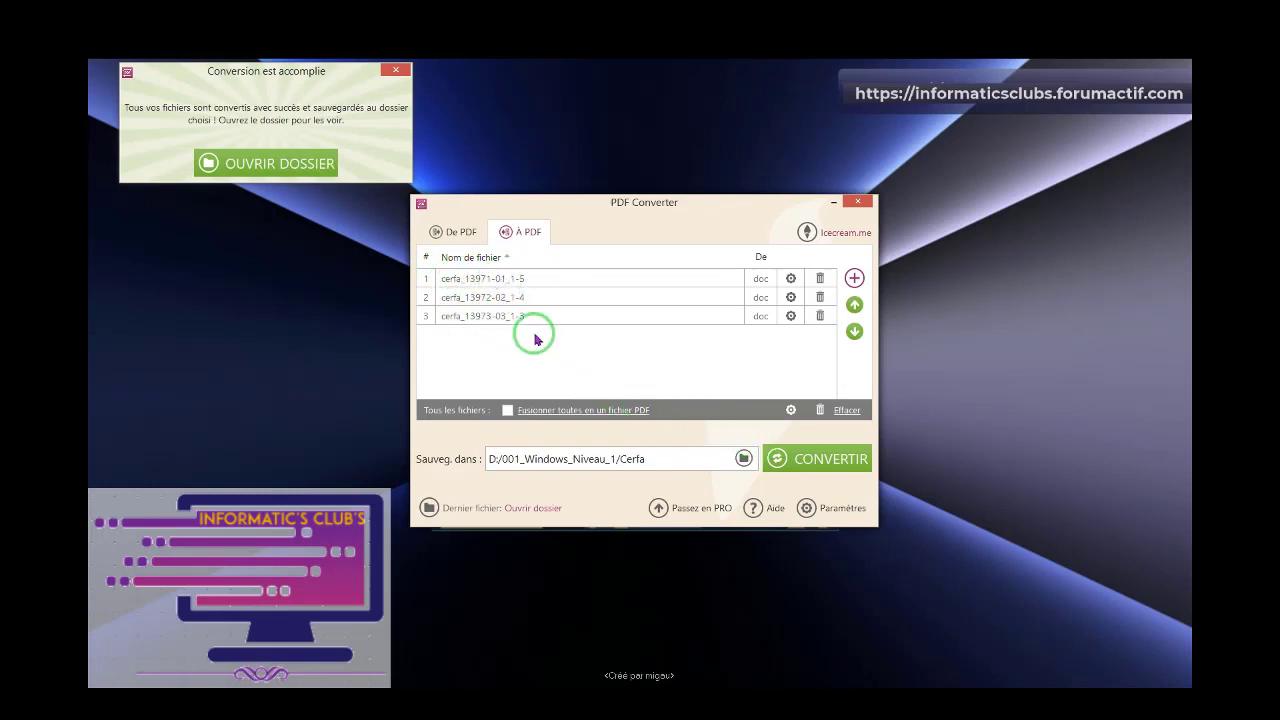
click(272, 164)
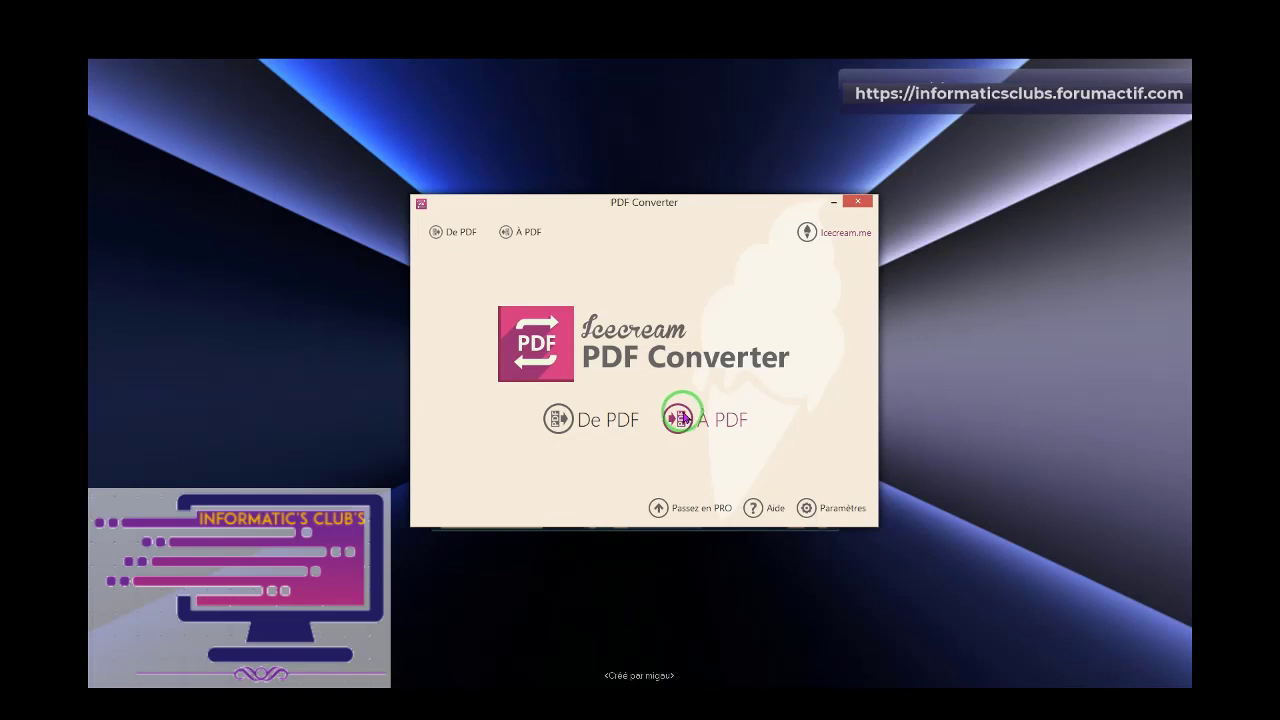
Start a new conversion to PDF with cerfa_13971-01_1-5.doc and cerfa_13972-02_1-4.doc from D:/001_Windows_Niveau_1/Cerfa
click(681, 418)
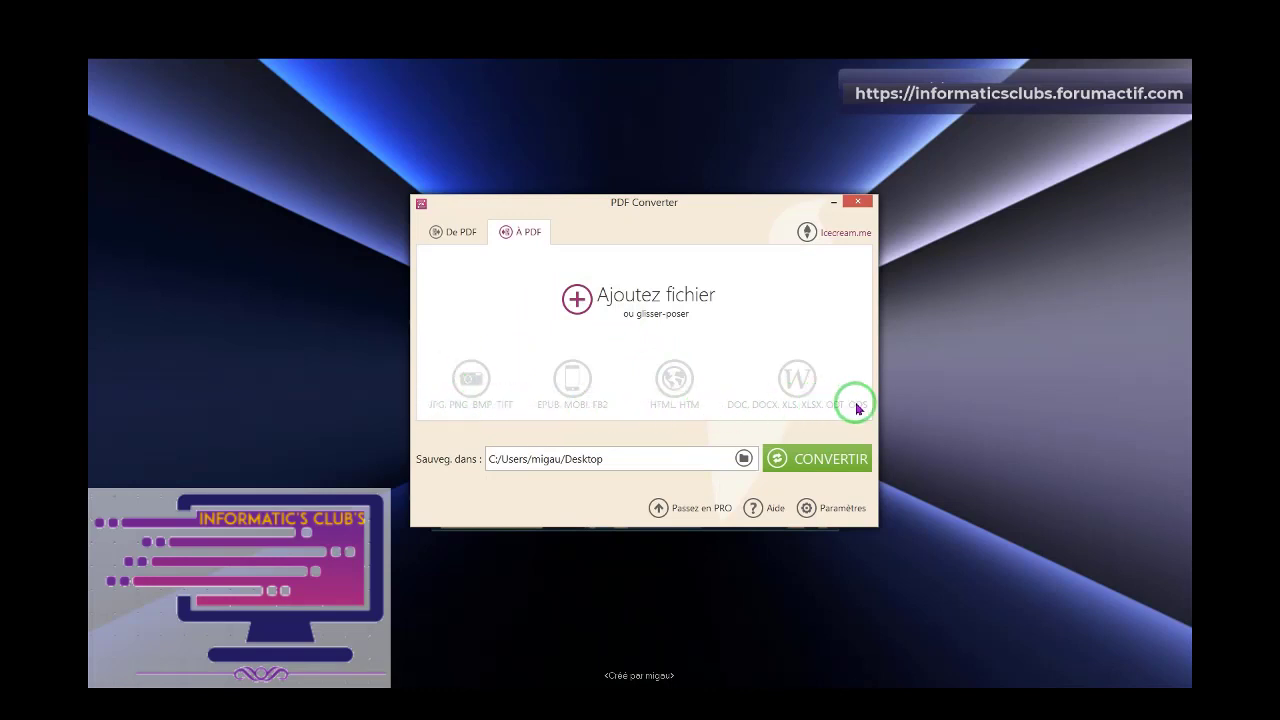
click(576, 302)
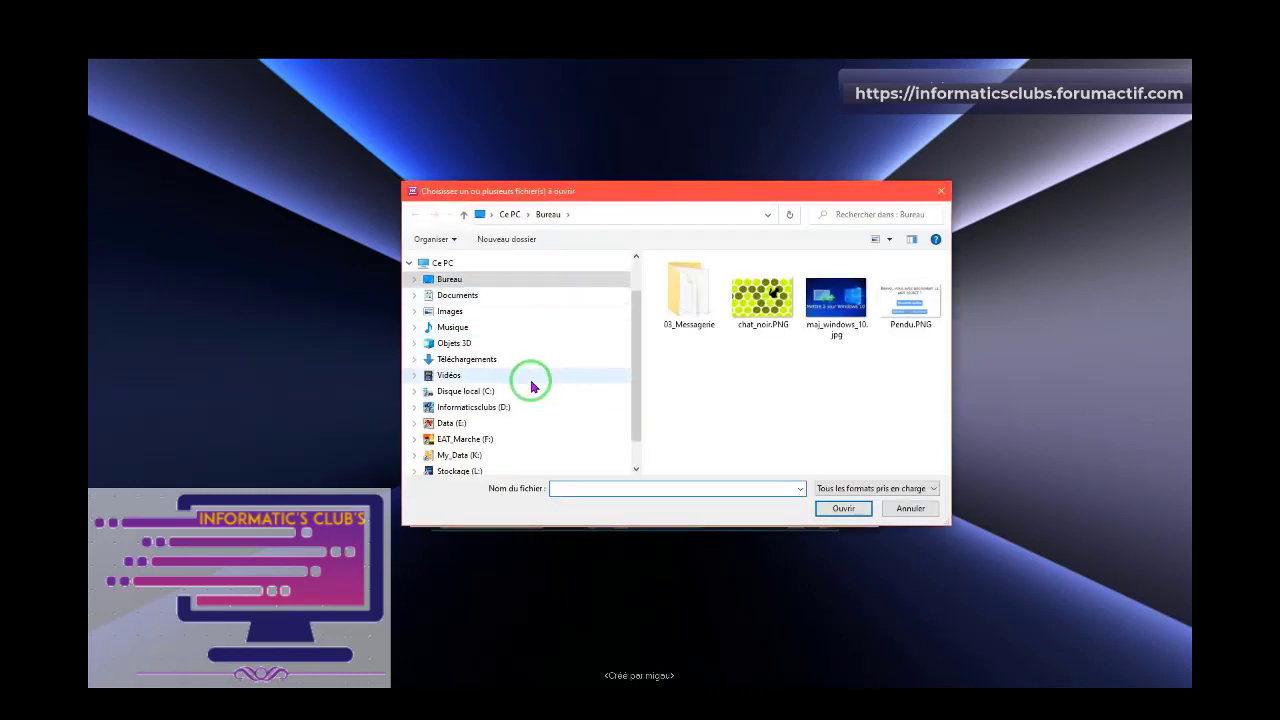
click(442, 409)
click(414, 408)
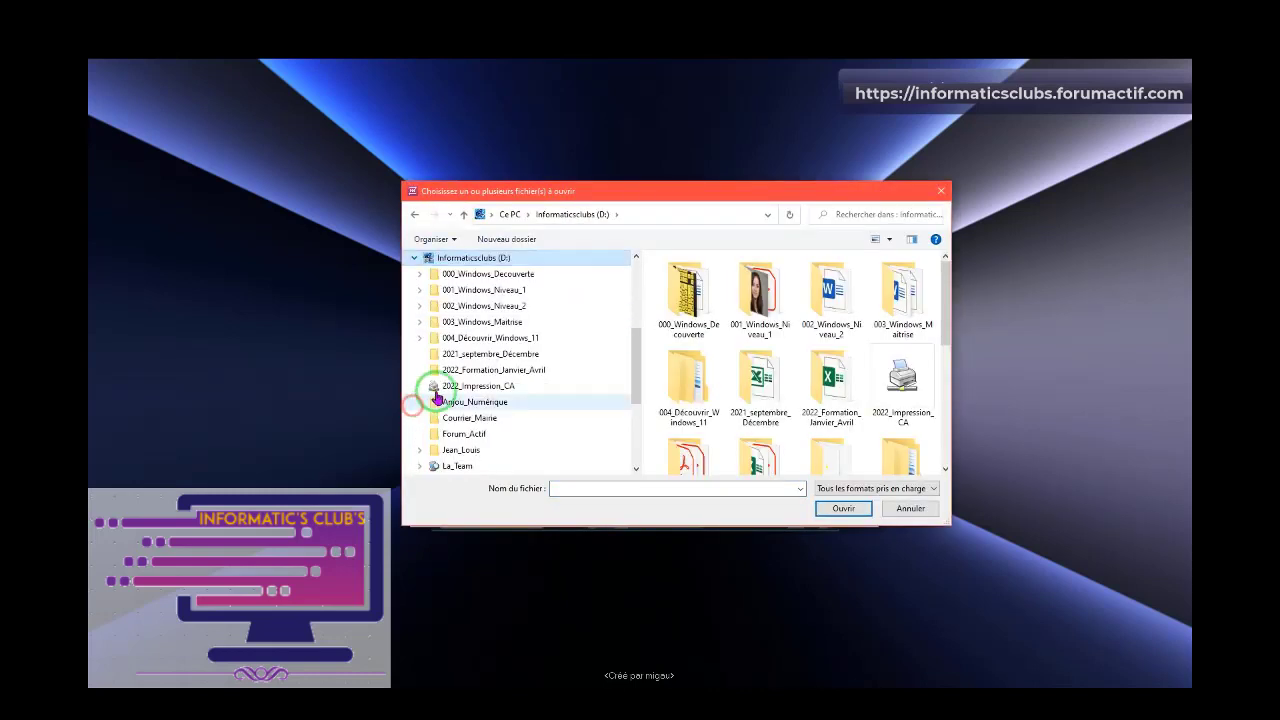
click(479, 289)
click(420, 289)
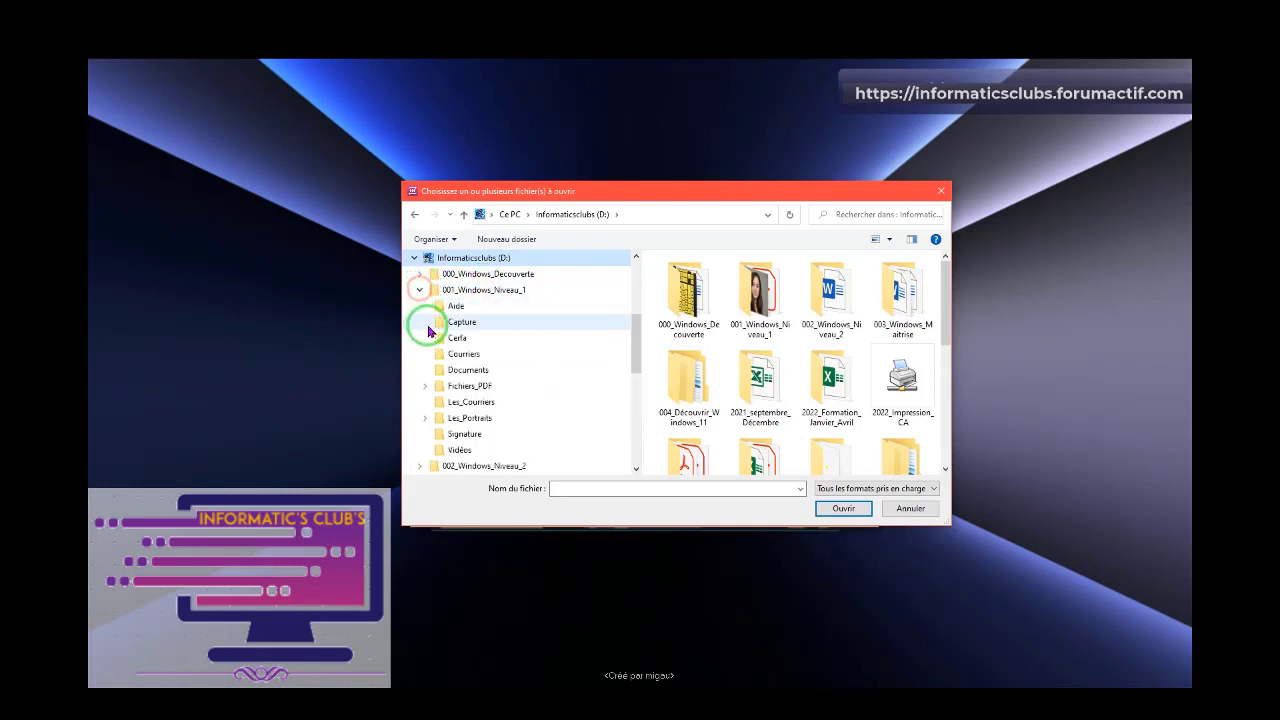
click(468, 289)
click(454, 339)
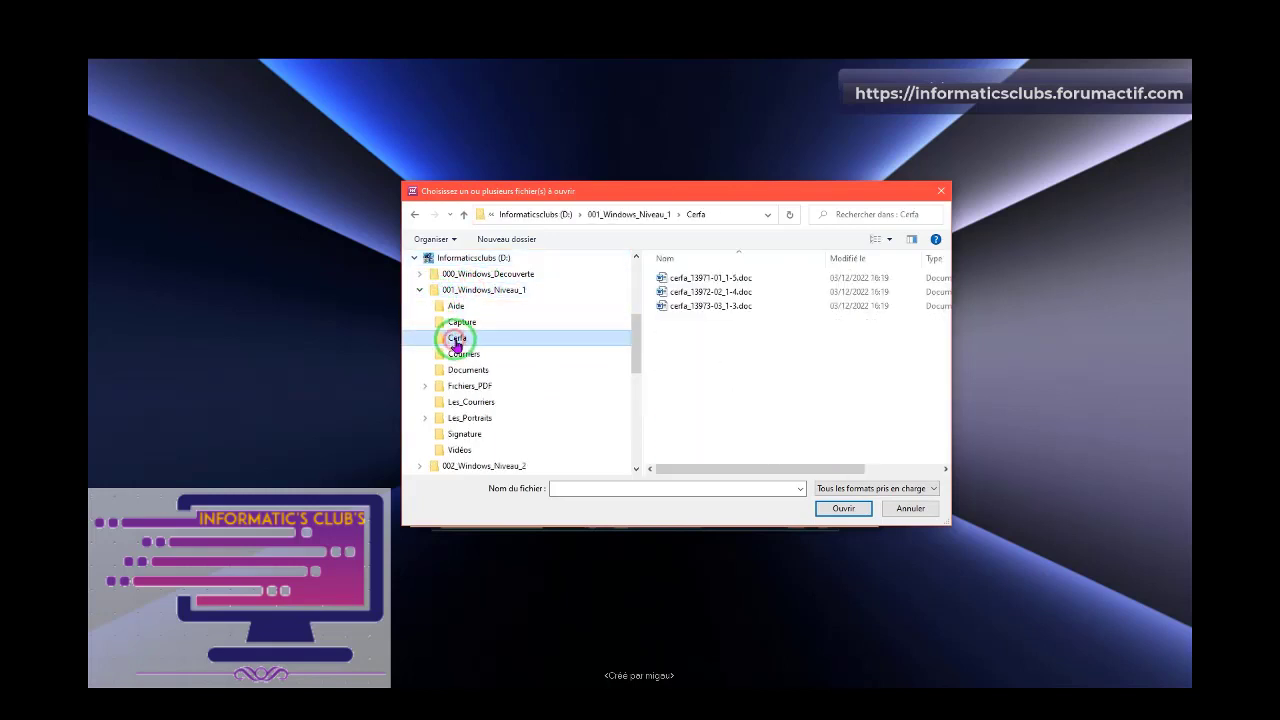
click(756, 293)
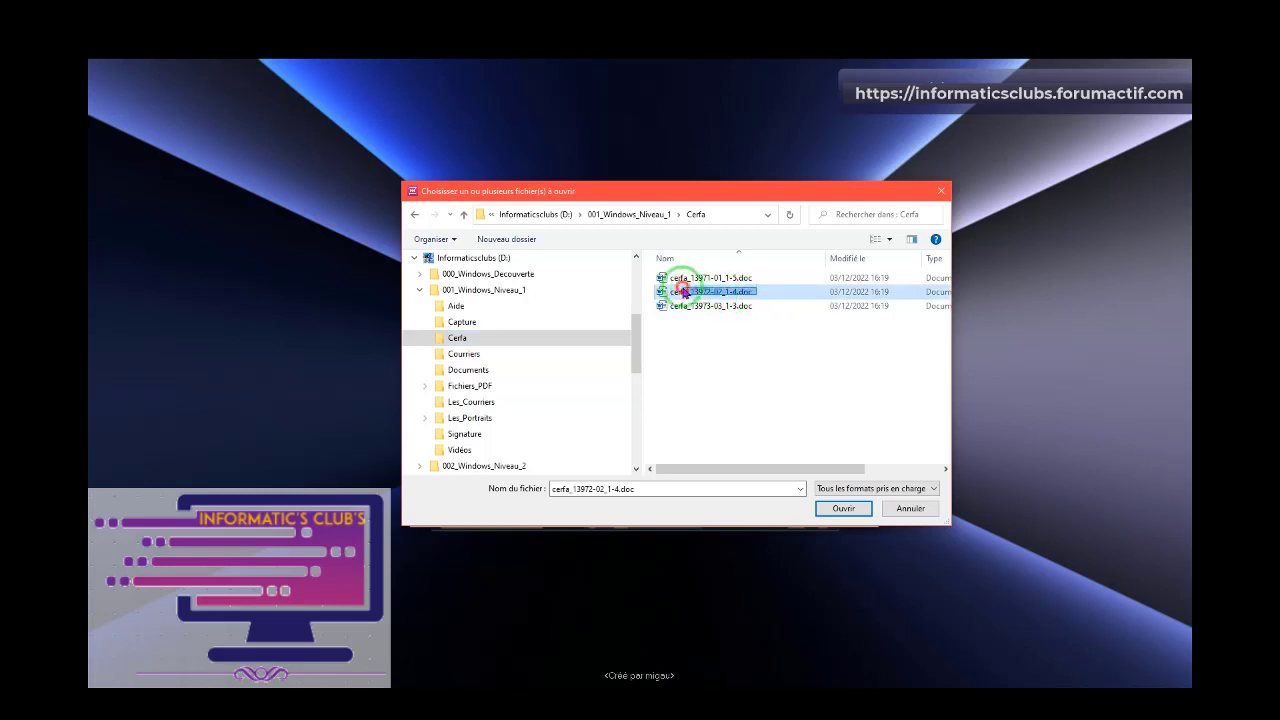
ctrl+click(665, 277)
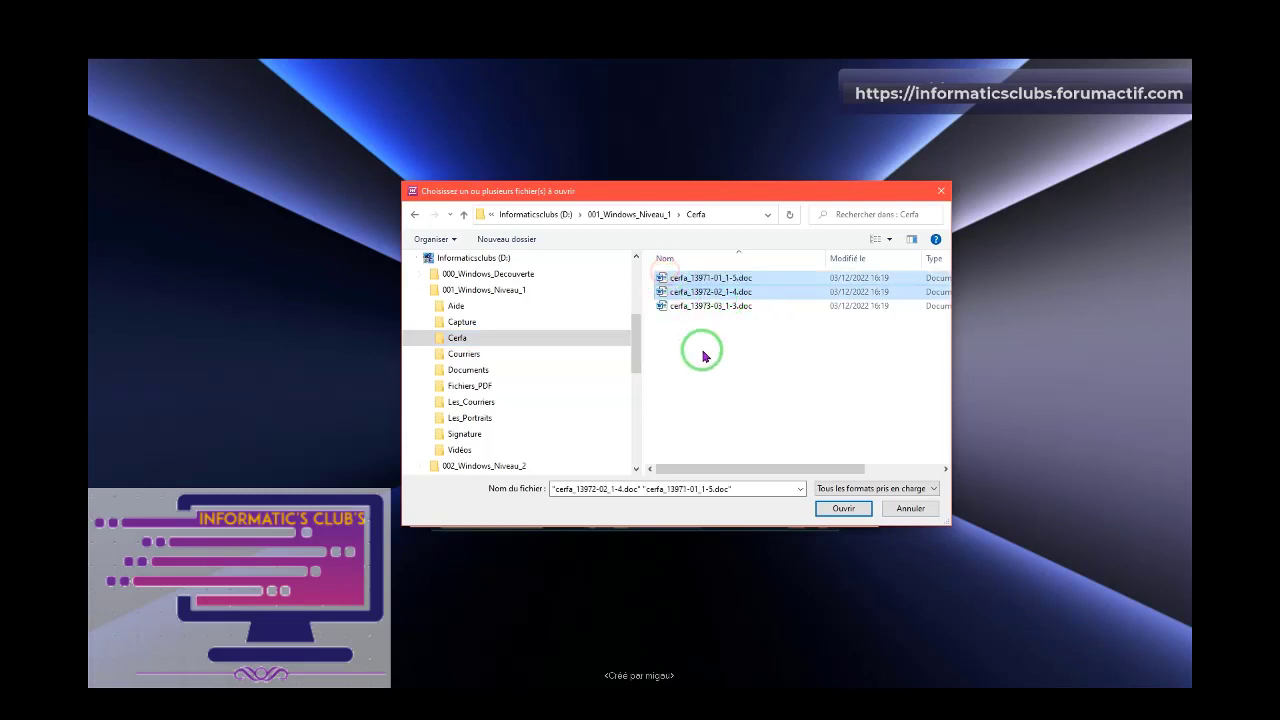
click(843, 510)
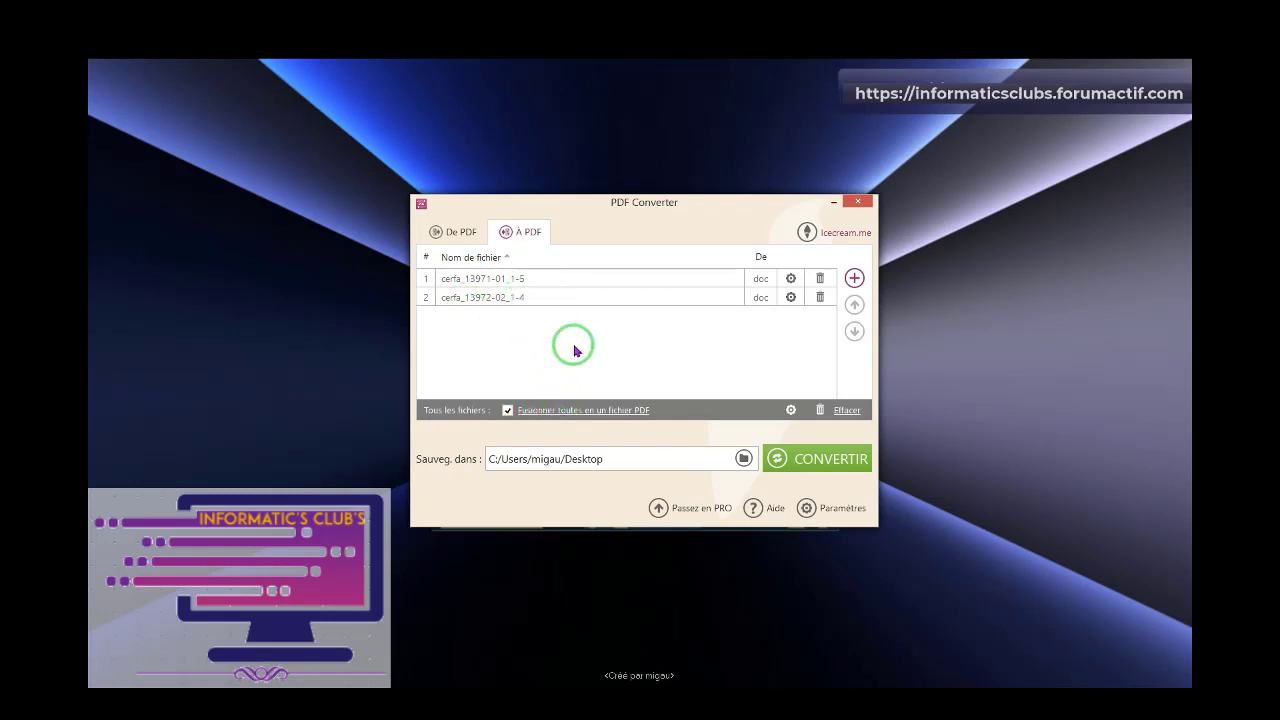
Set the save folder for the merged PDF to D:/001_Windows_Niveau_1/Cerfa
click(744, 458)
click(470, 405)
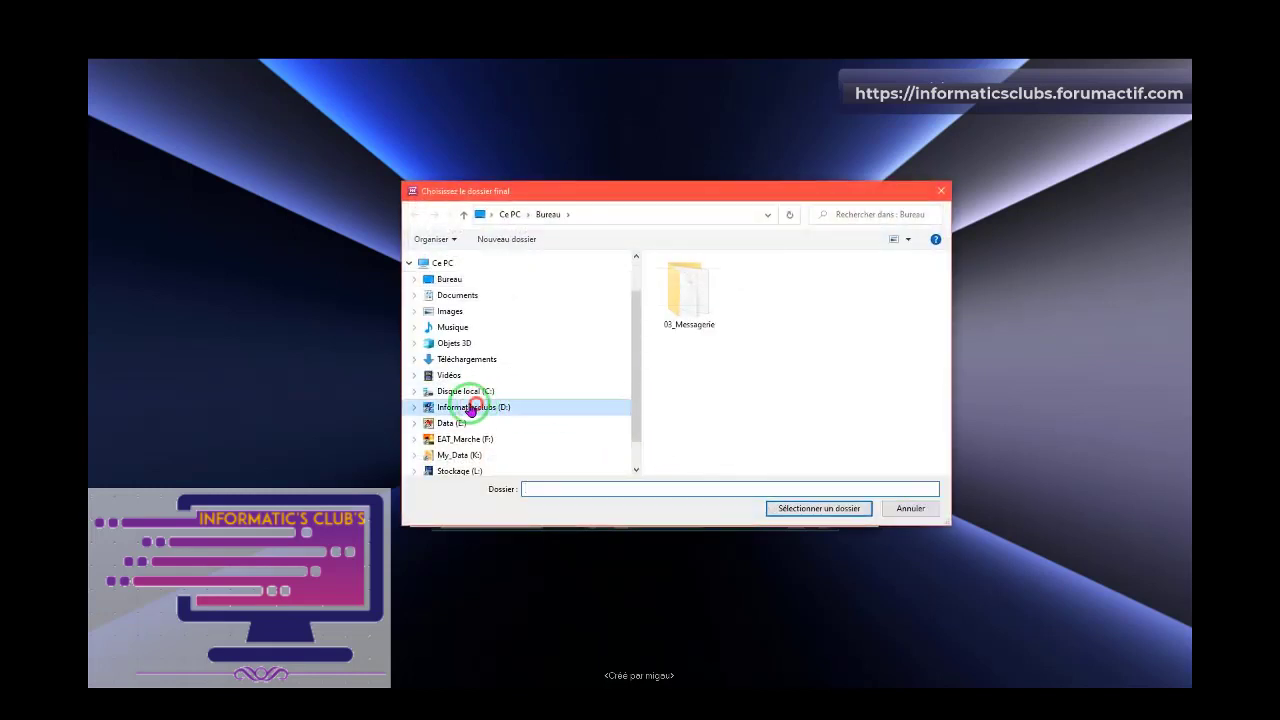
click(415, 407)
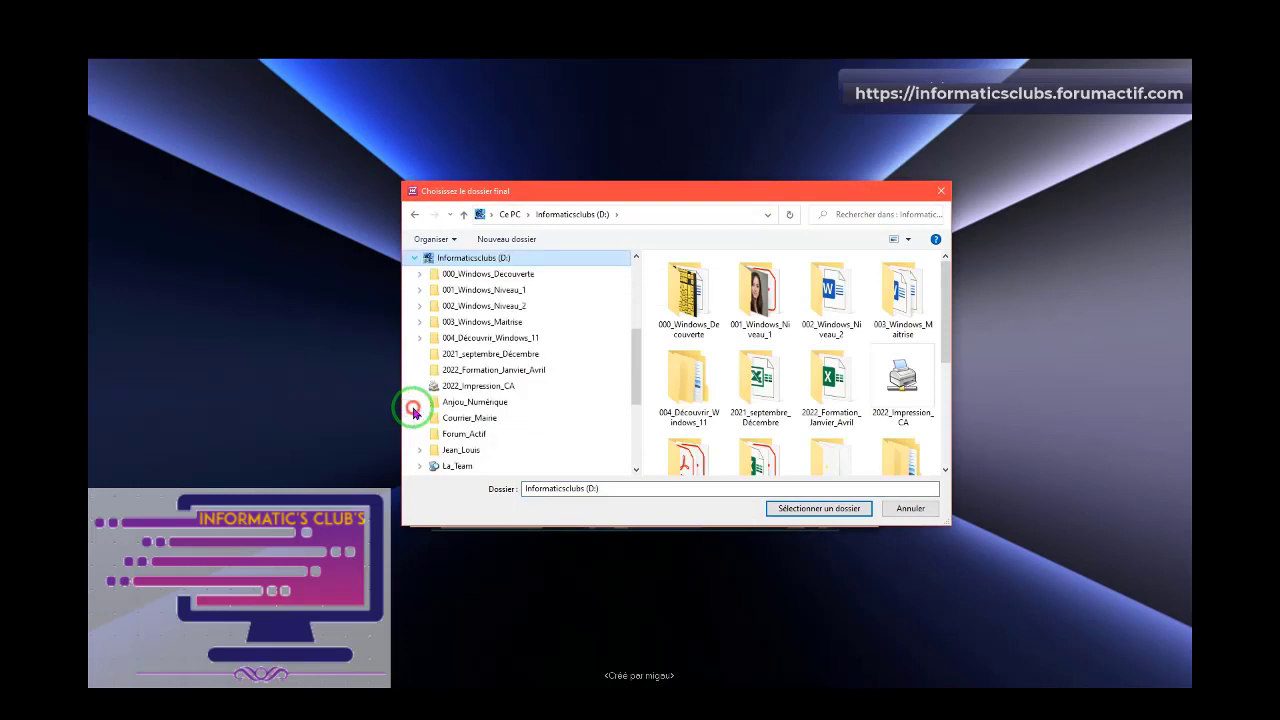
click(411, 292)
click(456, 338)
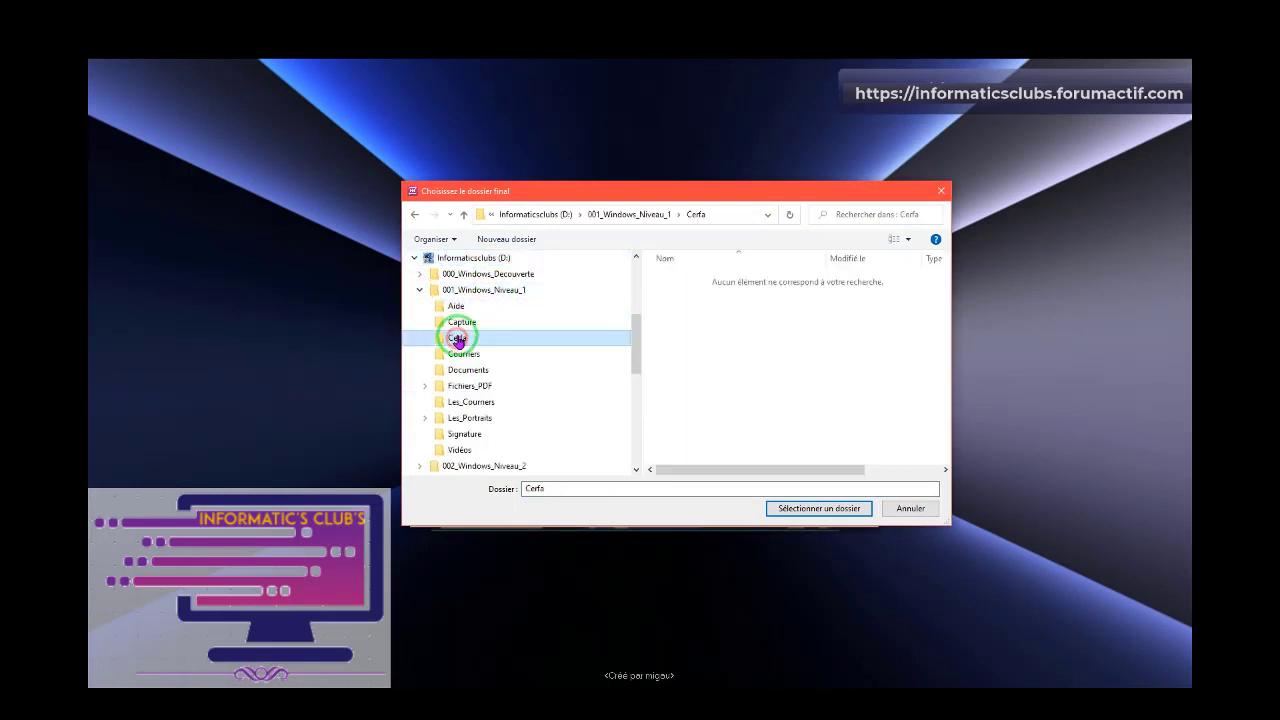
click(820, 507)
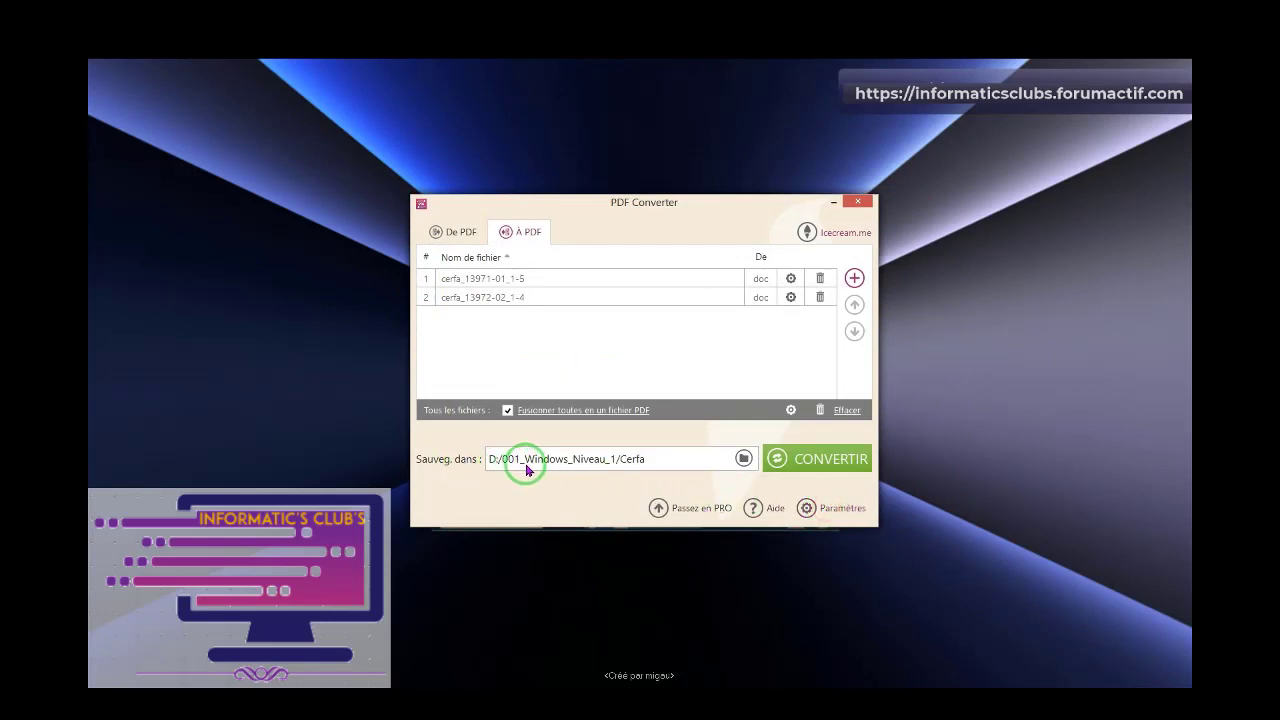
Convert the two .doc files into one merged PDF, dismiss the PRO offer, and view the output folder before closing it
click(828, 460)
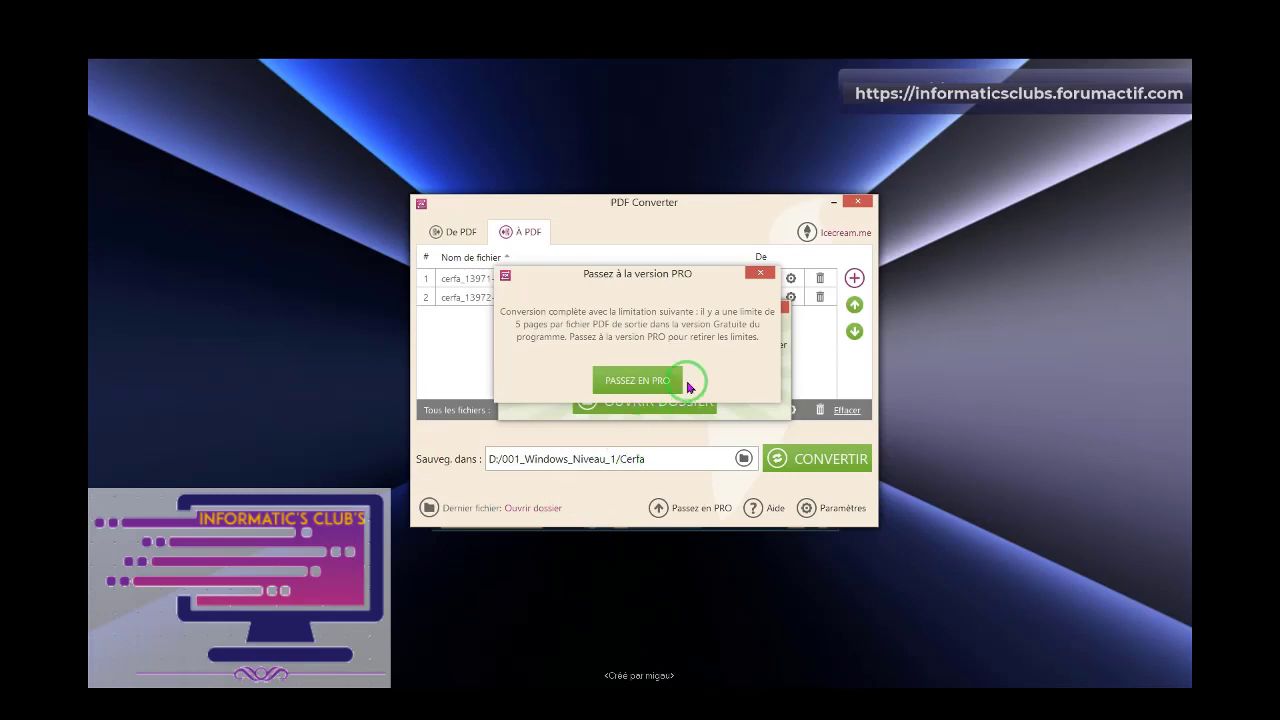
click(762, 274)
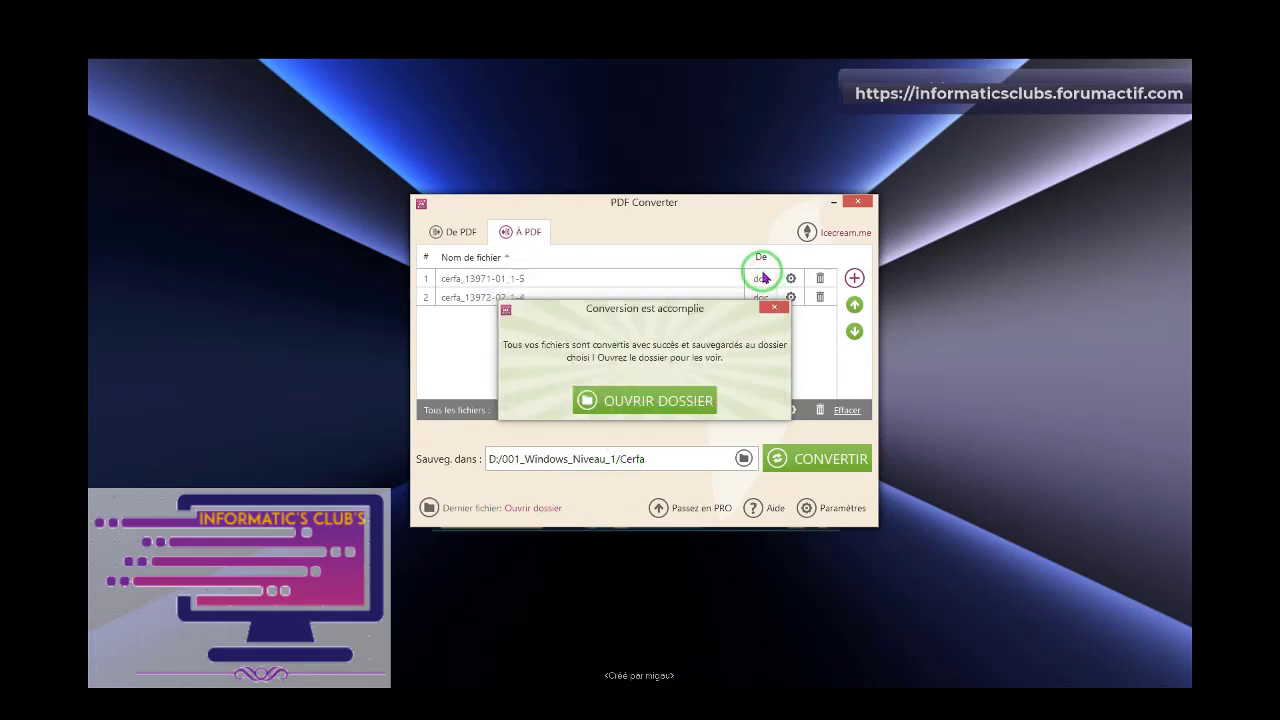
click(655, 399)
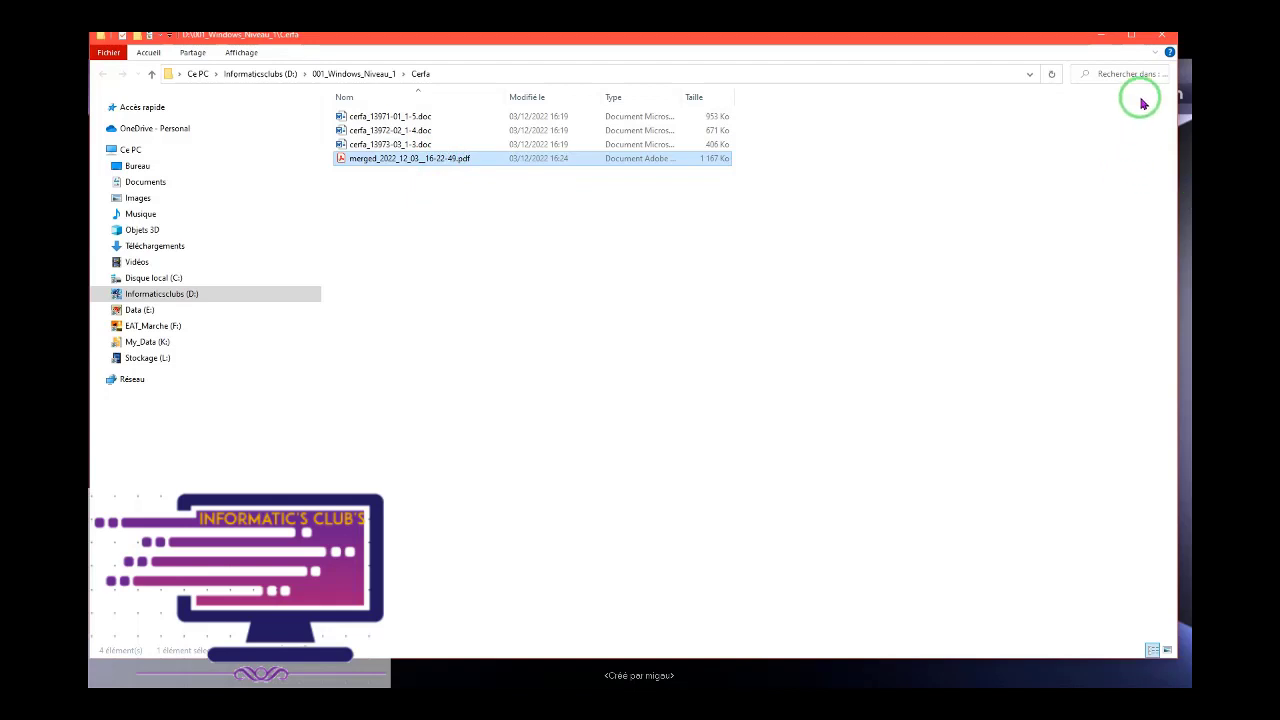
click(1168, 43)
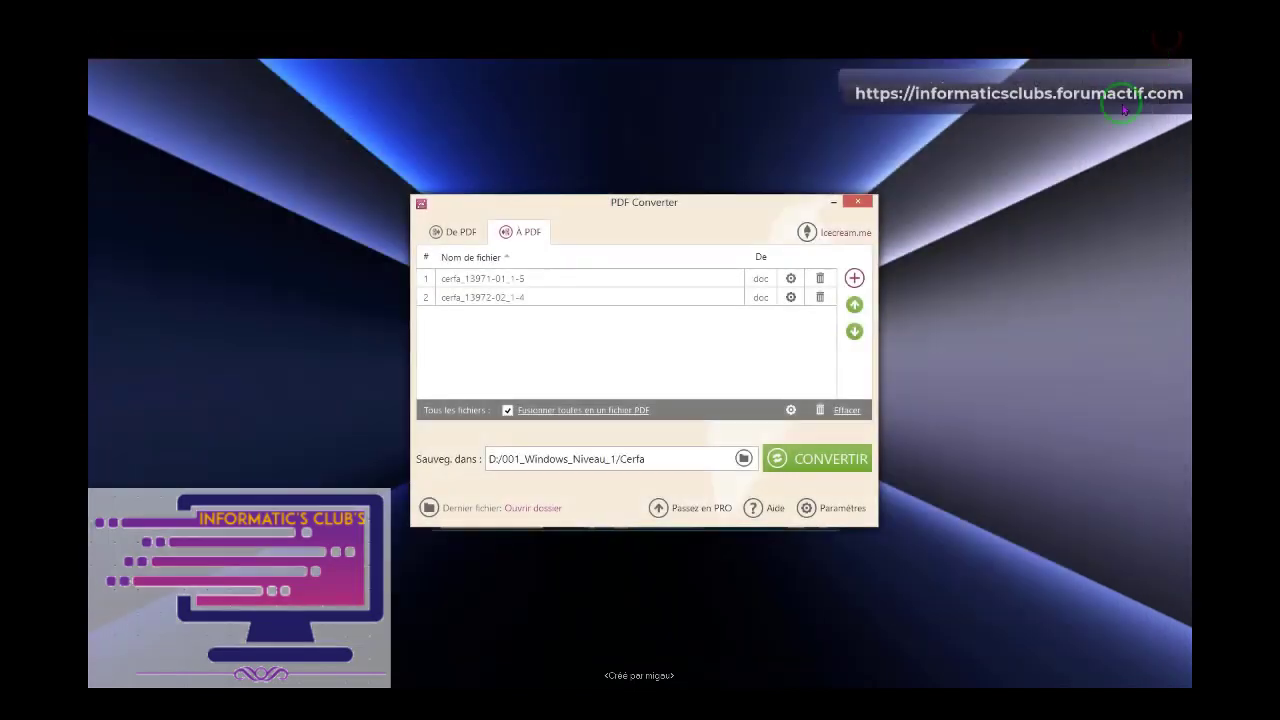